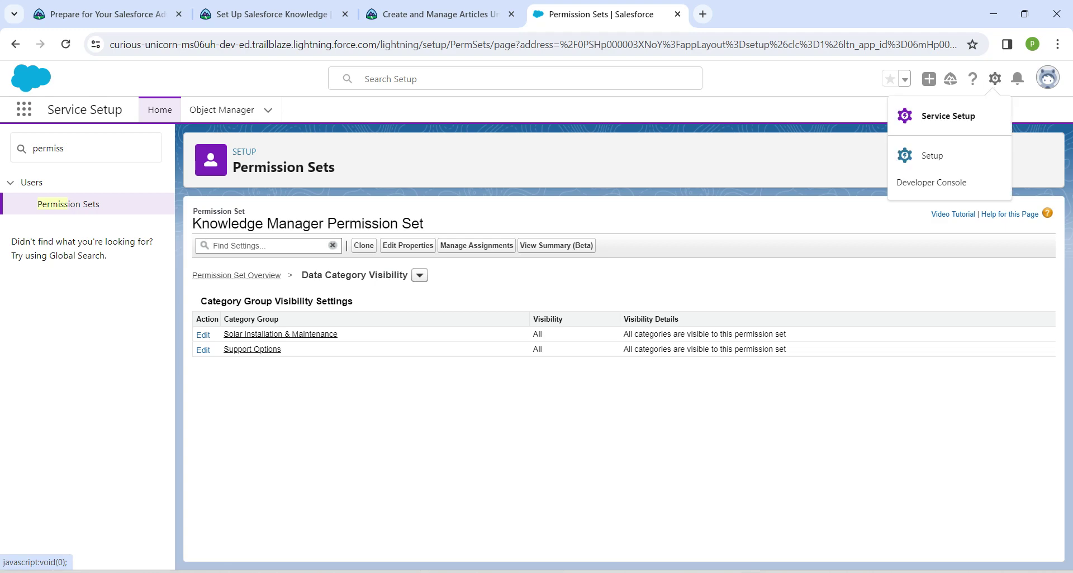
- Open Knowledge Settings in Service Setup and check the Activate Validation Status field setting
{"action": "left_click", "coordinate": [949, 116]}
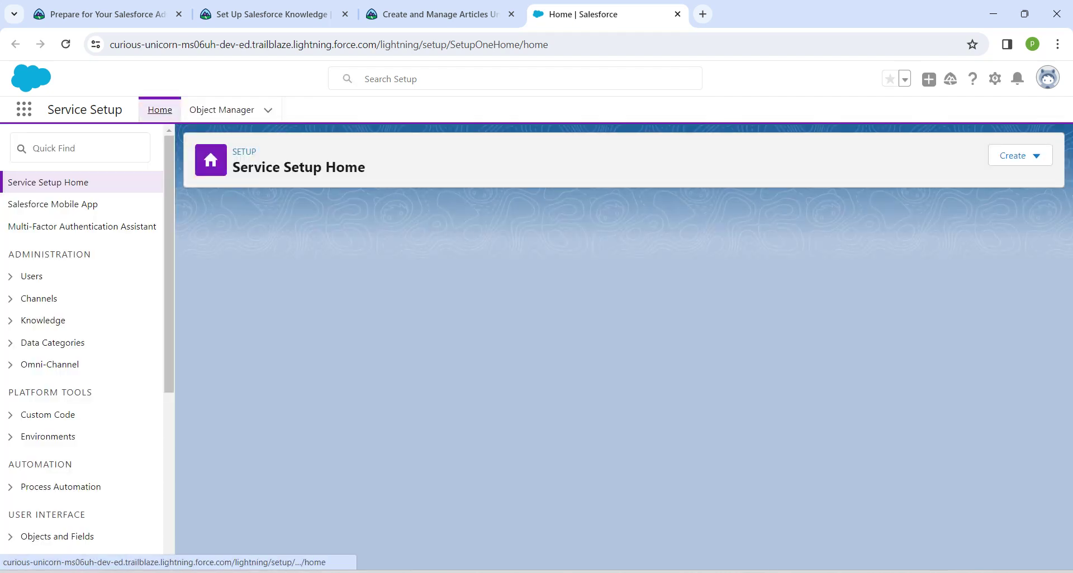
{"action": "left_click", "coordinate": [80, 147]}
{"action": "type", "text": "knw"}
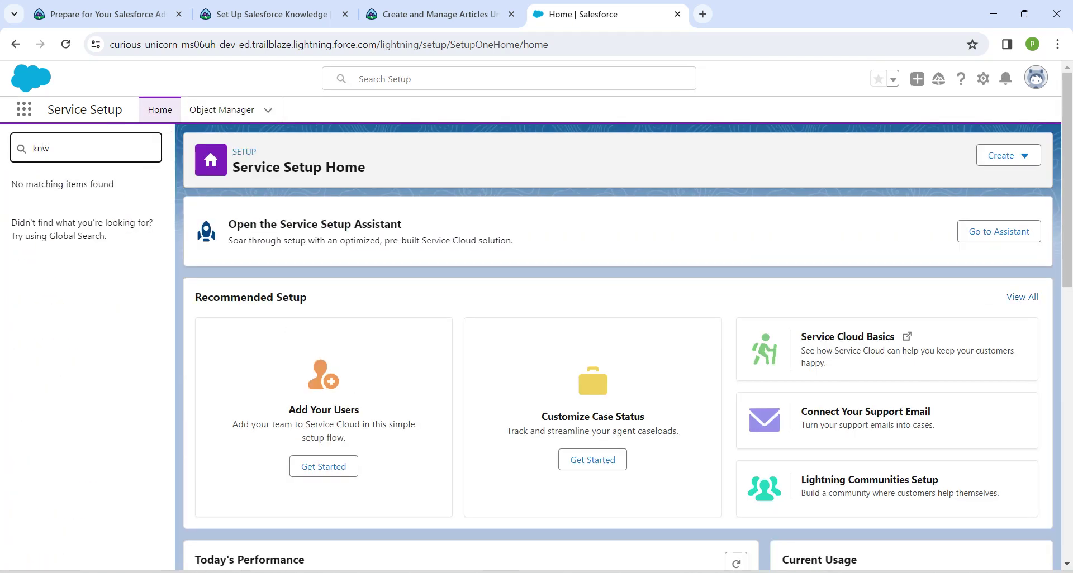
{"action": "key", "text": "BackSpace"}
{"action": "type", "text": "owl"}
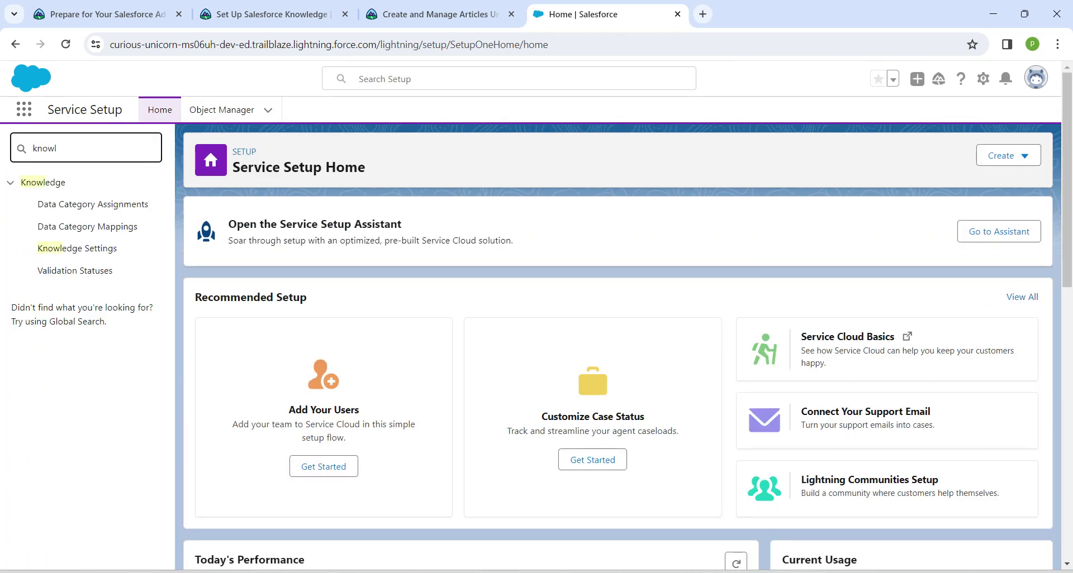
{"action": "type", "text": "d"}
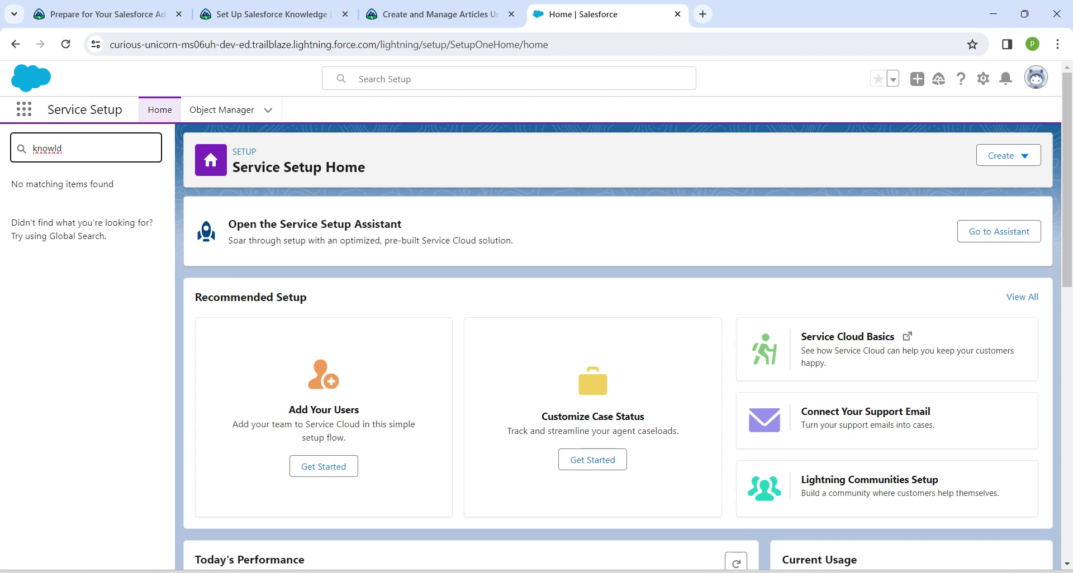
{"action": "key", "text": "BackSpace"}
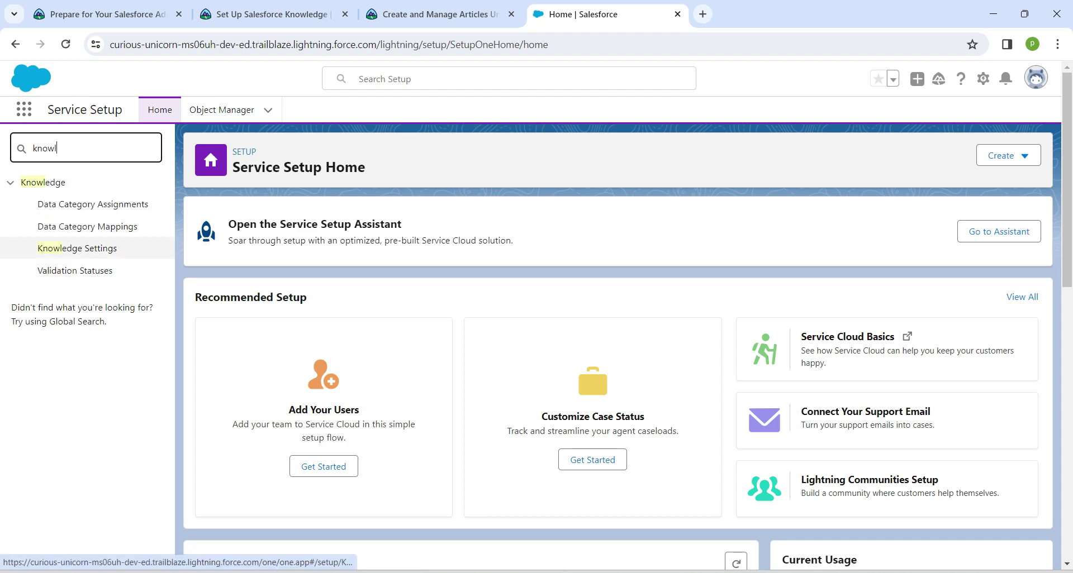
{"action": "left_click", "coordinate": [77, 249]}
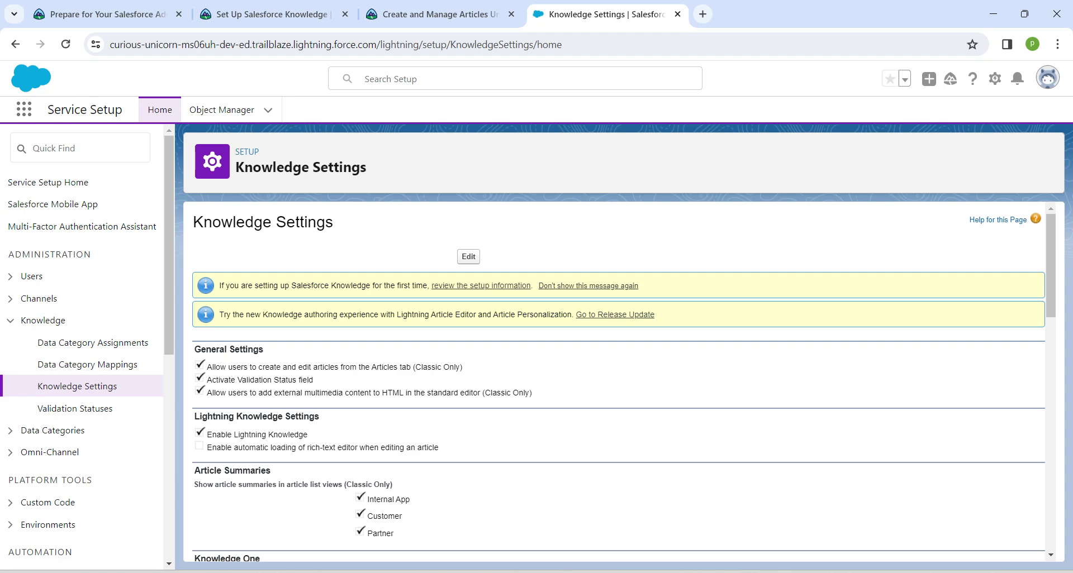
{"action": "left_click_drag", "start_coordinate": [314, 379], "coordinate": [206, 379]}
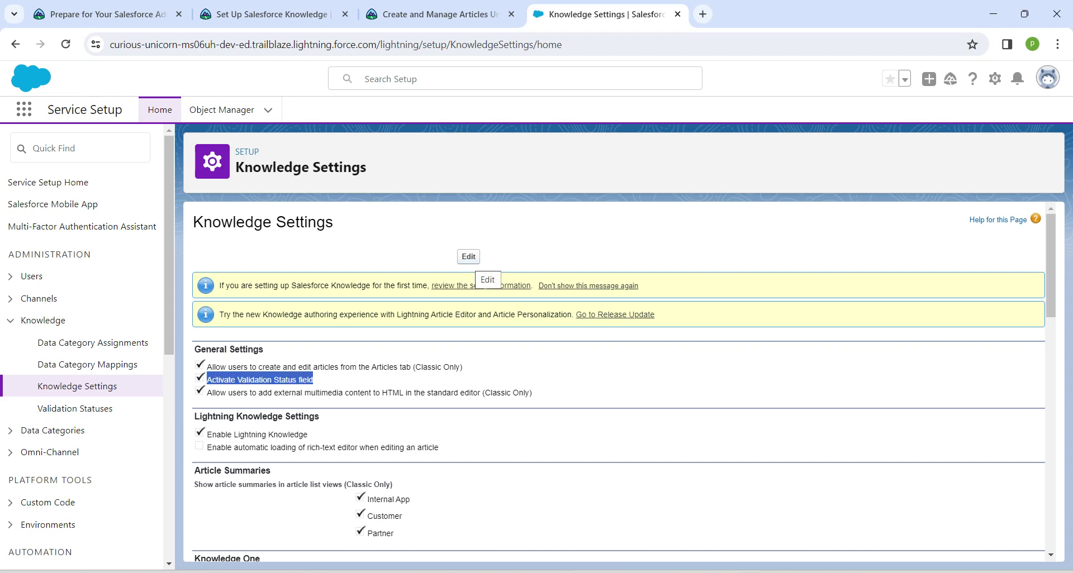
- Find and open the Validation Statuses setup page for Knowledge
{"action": "left_click", "coordinate": [33, 148]}
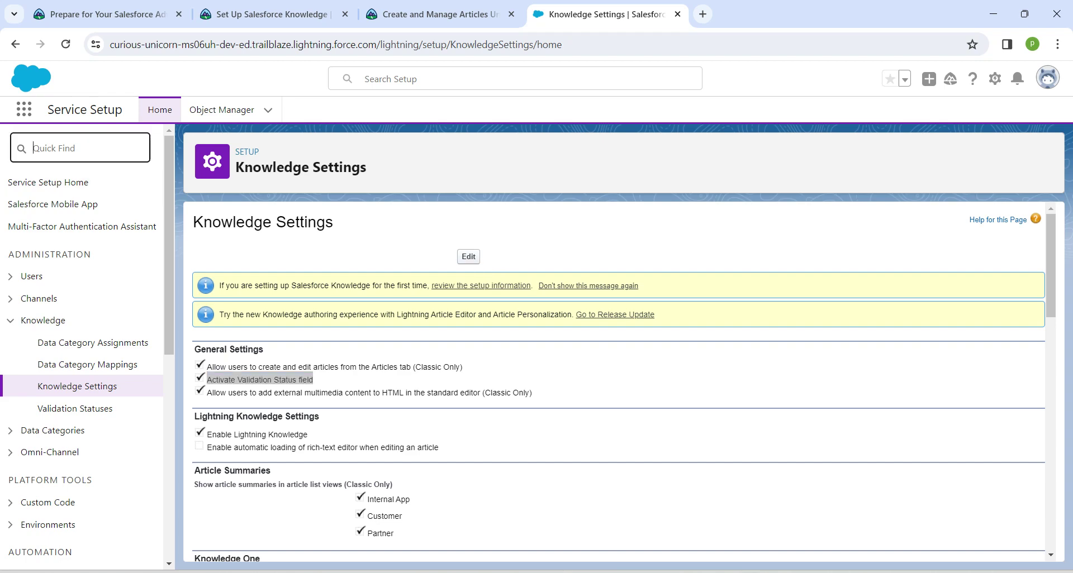
{"action": "type", "text": "valida"}
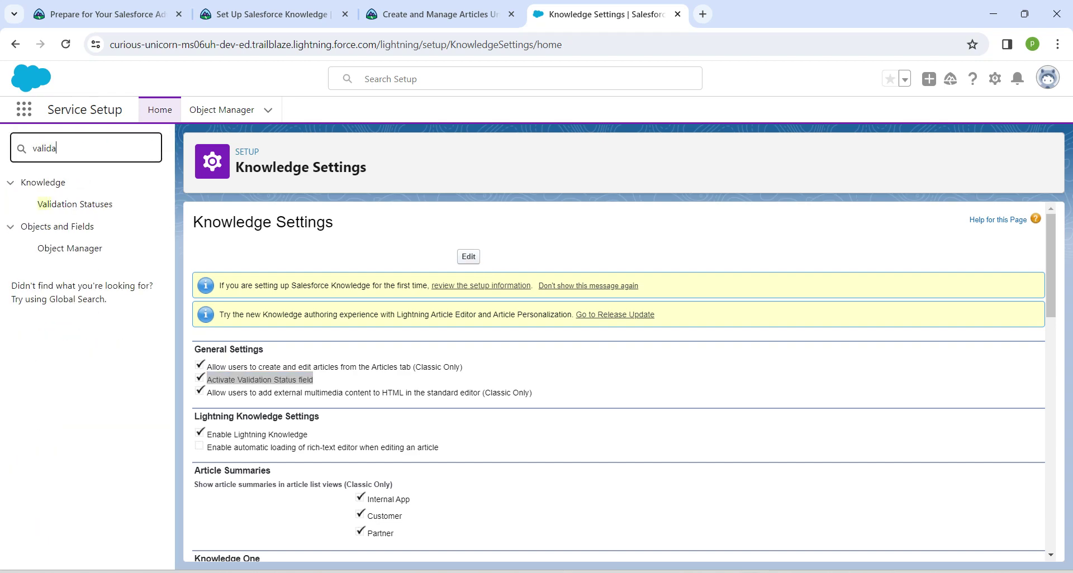
{"action": "left_click", "coordinate": [74, 204]}
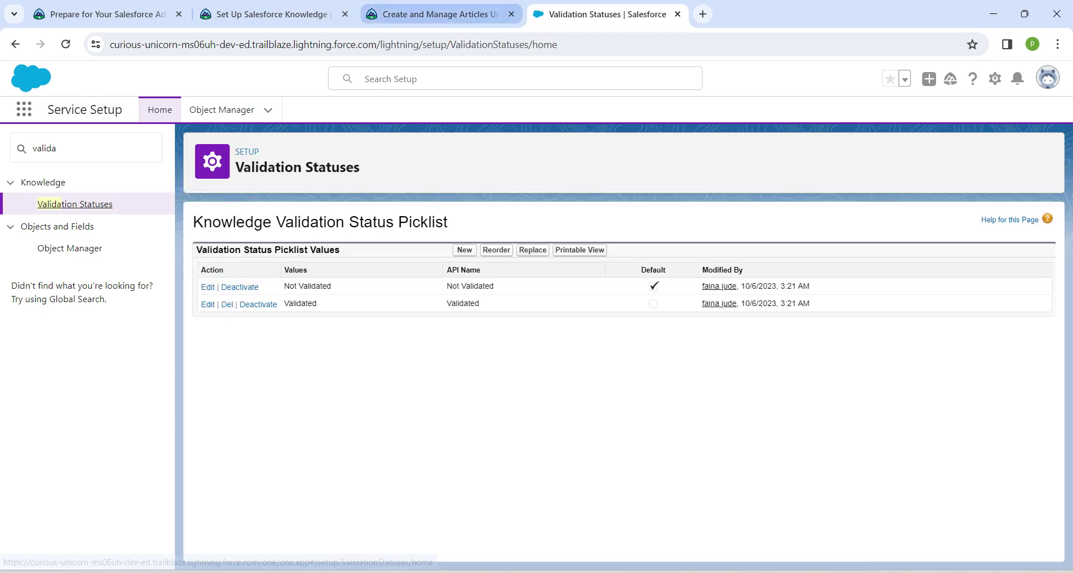
- Copy the status name "Work in Progress" from the Trailhead Create a Validation Status instructions and return to Salesforce
{"action": "left_click", "coordinate": [438, 14]}
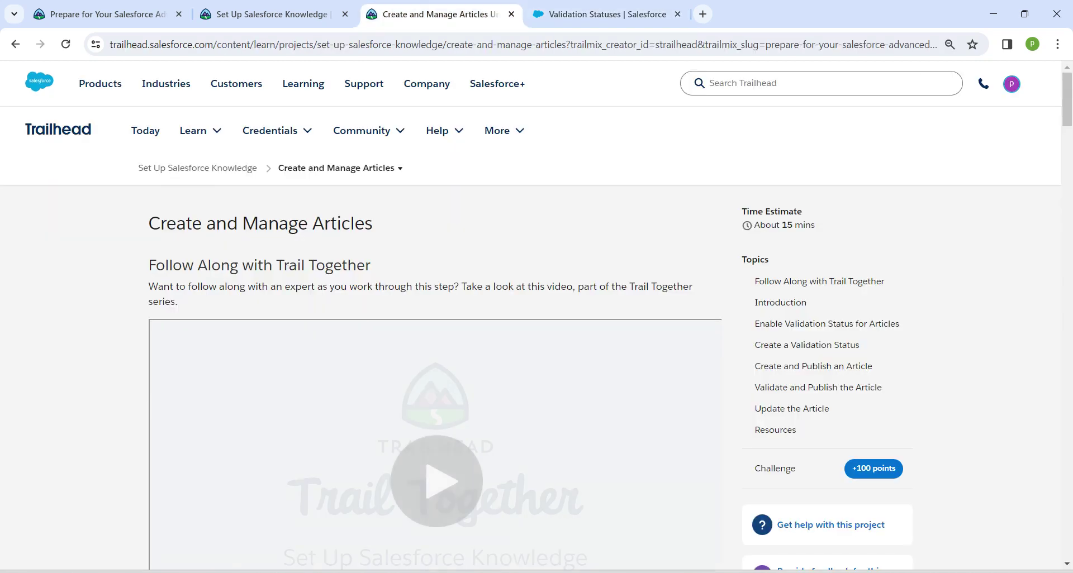
{"action": "left_click_drag", "start_coordinate": [1066, 99], "coordinate": [1067, 167]}
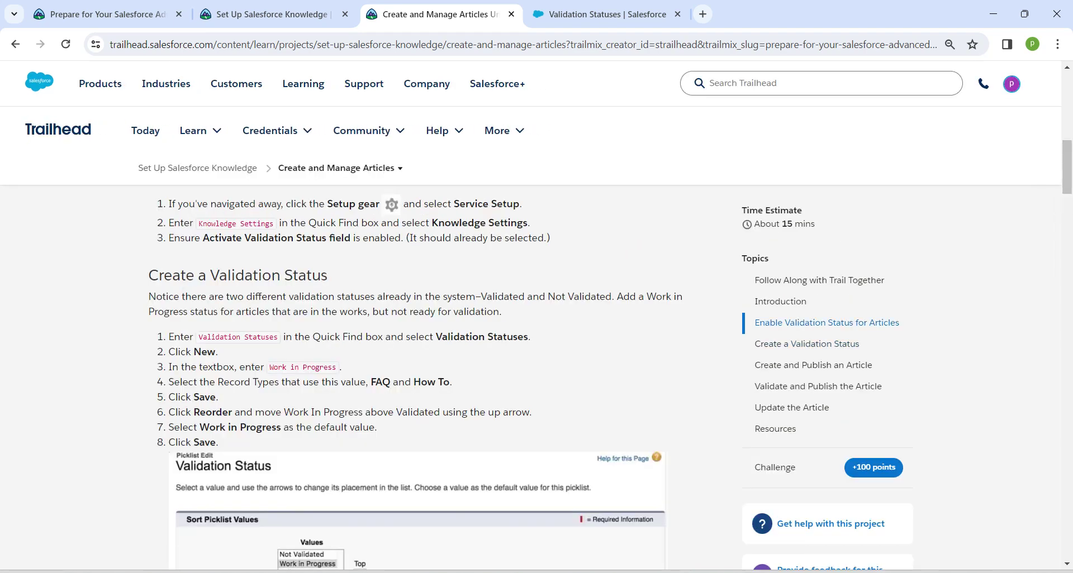
{"action": "left_click_drag", "start_coordinate": [270, 367], "coordinate": [335, 367]}
{"action": "key", "text": "ctrl+c"}
{"action": "left_click", "coordinate": [600, 14]}
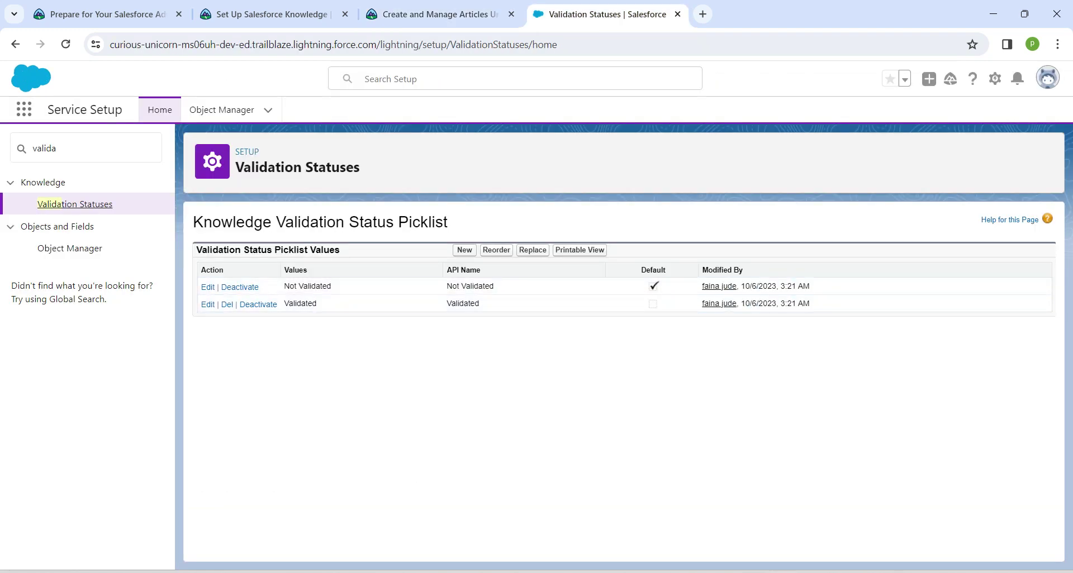
- Add the validation status value "Work in Progress" for the FAQ and How To record types and save it
{"action": "left_click", "coordinate": [465, 250]}
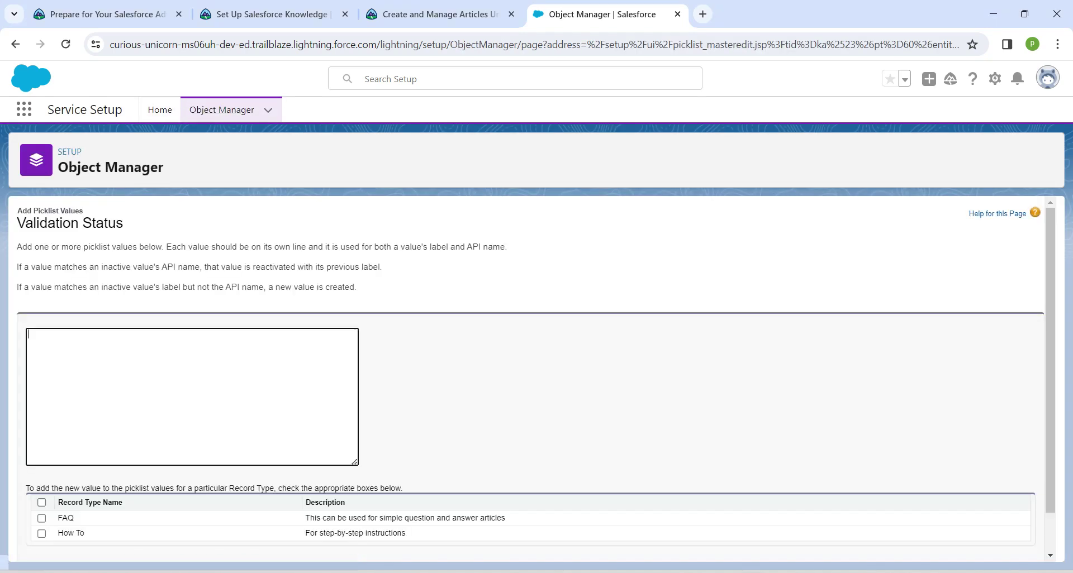
{"action": "key", "text": "ctrl+v"}
{"action": "left_click", "coordinate": [41, 518]}
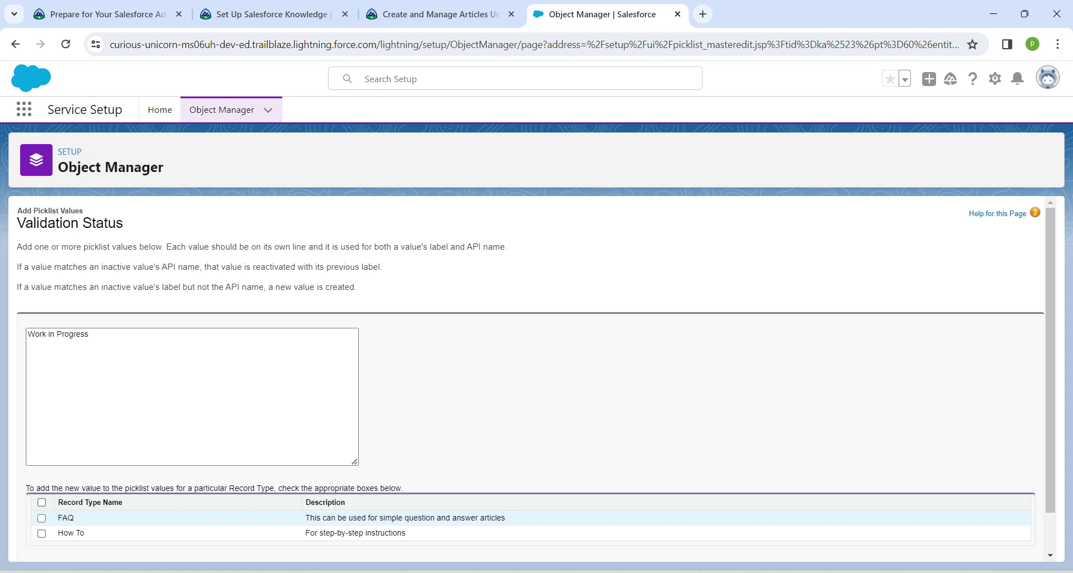
{"action": "left_click", "coordinate": [41, 534]}
{"action": "scroll", "coordinate": [536, 369], "scroll_direction": "down", "scroll_amount": 1}
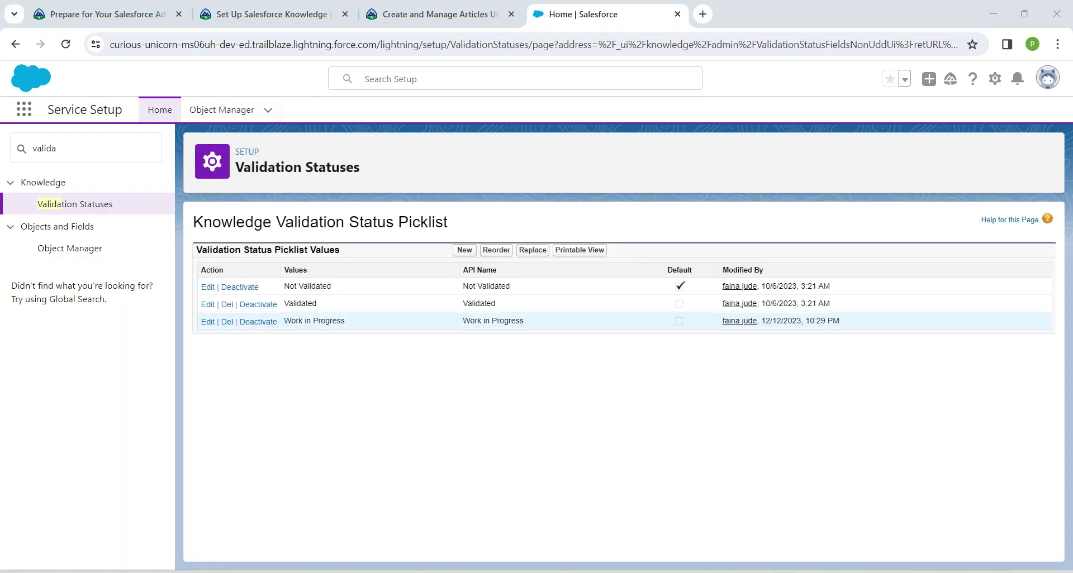
- Reorder the validation statuses so Work in Progress sits above Validated, compare with the Trailhead example, and save
{"action": "left_click", "coordinate": [497, 250]}
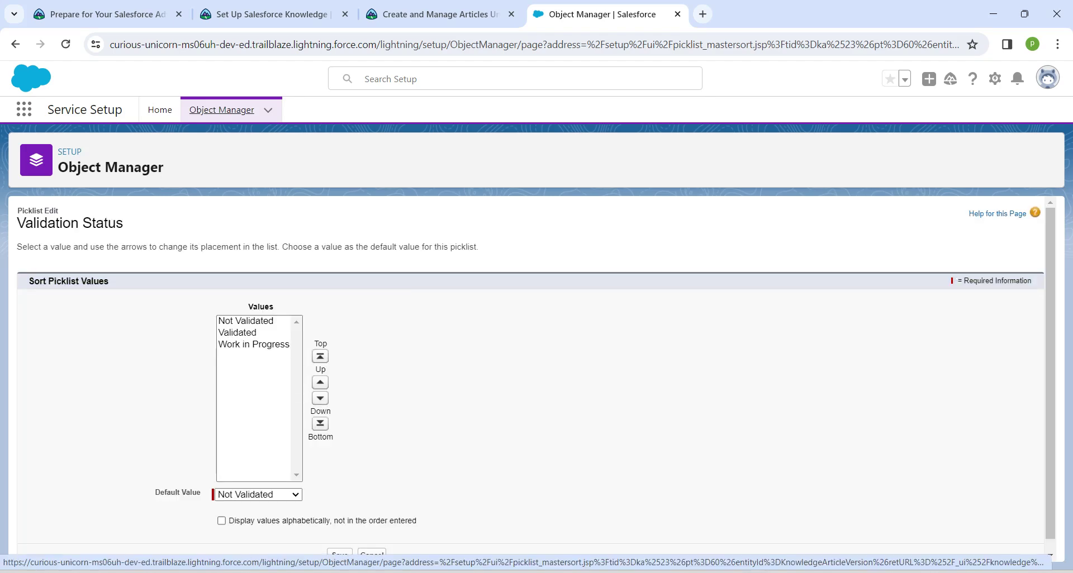
{"action": "left_click", "coordinate": [253, 345]}
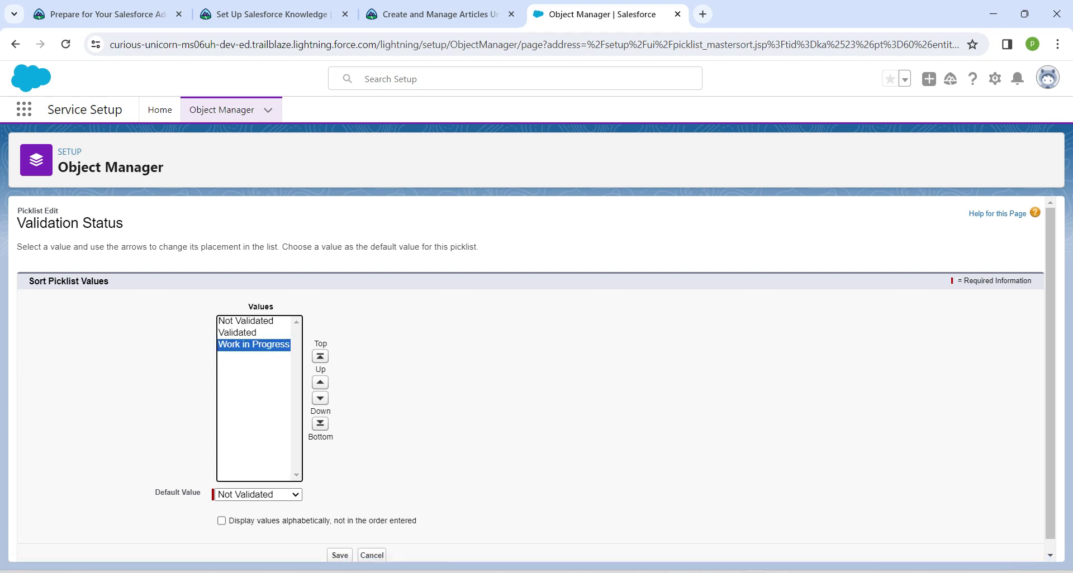
{"action": "left_click", "coordinate": [319, 382]}
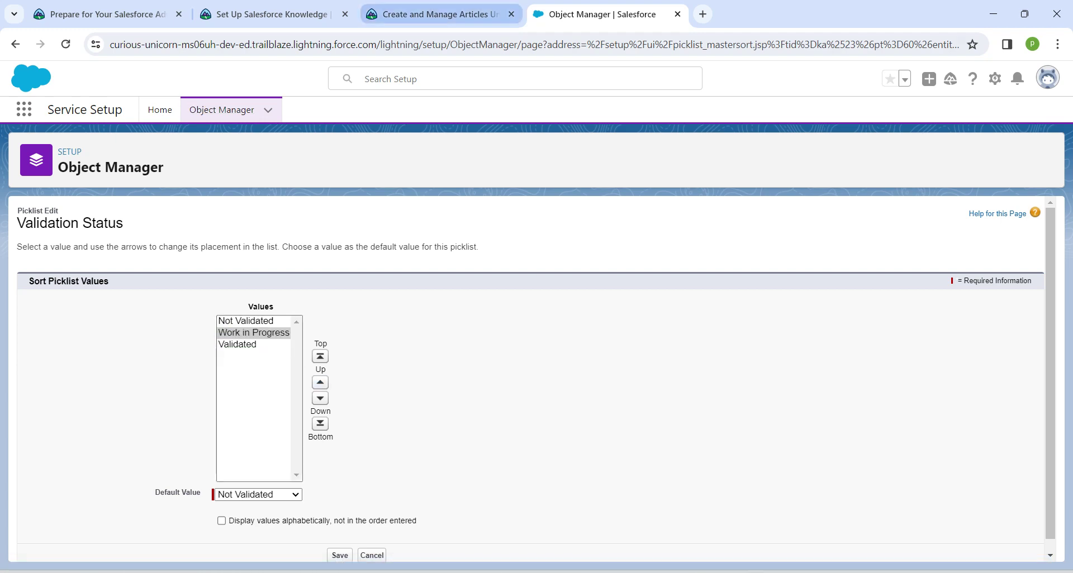
{"action": "left_click", "coordinate": [434, 14]}
{"action": "scroll", "coordinate": [424, 358], "scroll_direction": "down", "scroll_amount": 5}
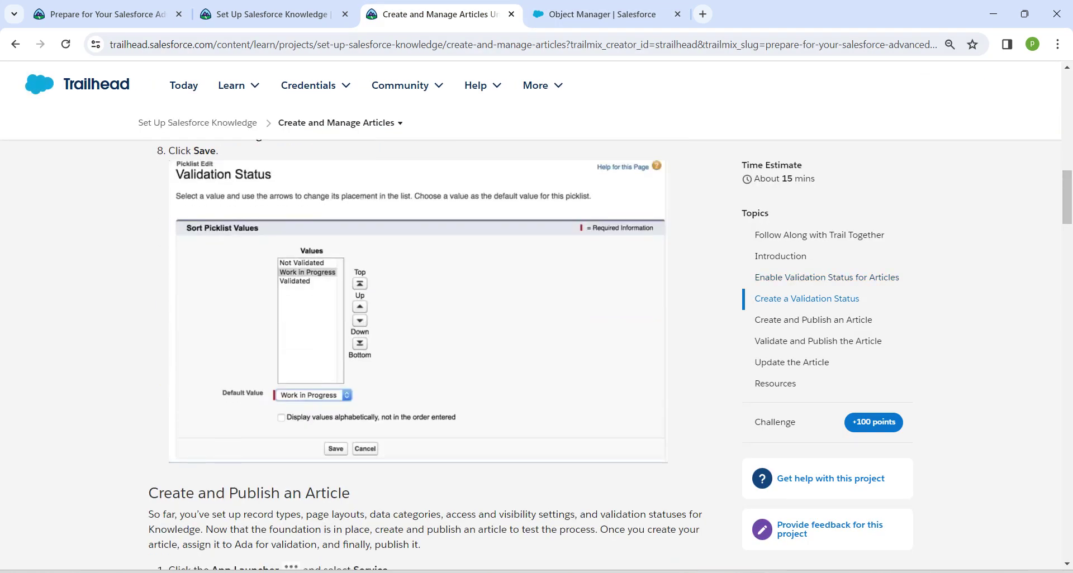
{"action": "left_click", "coordinate": [600, 14]}
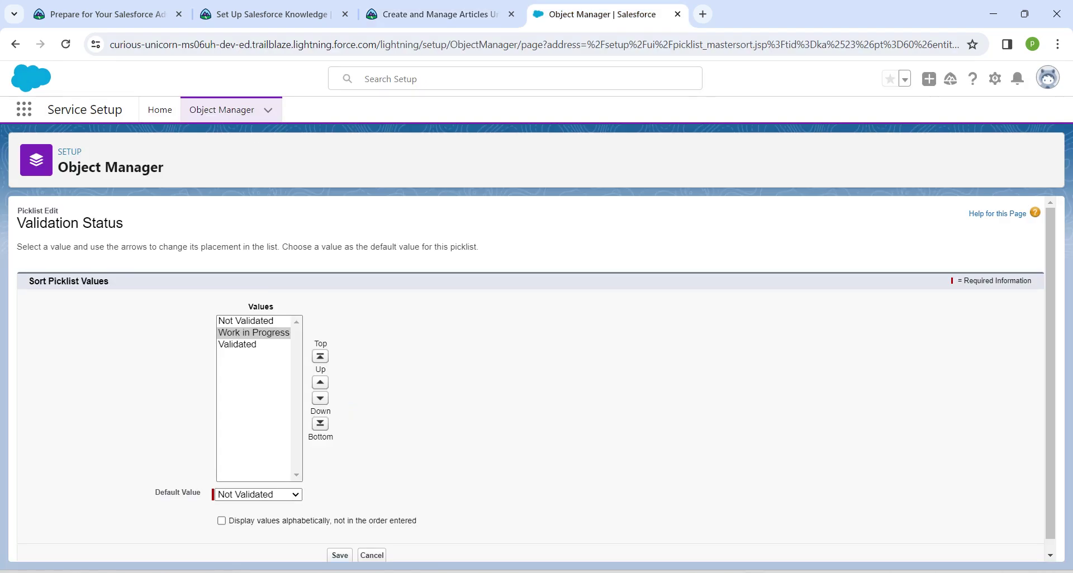
{"action": "left_click", "coordinate": [340, 556]}
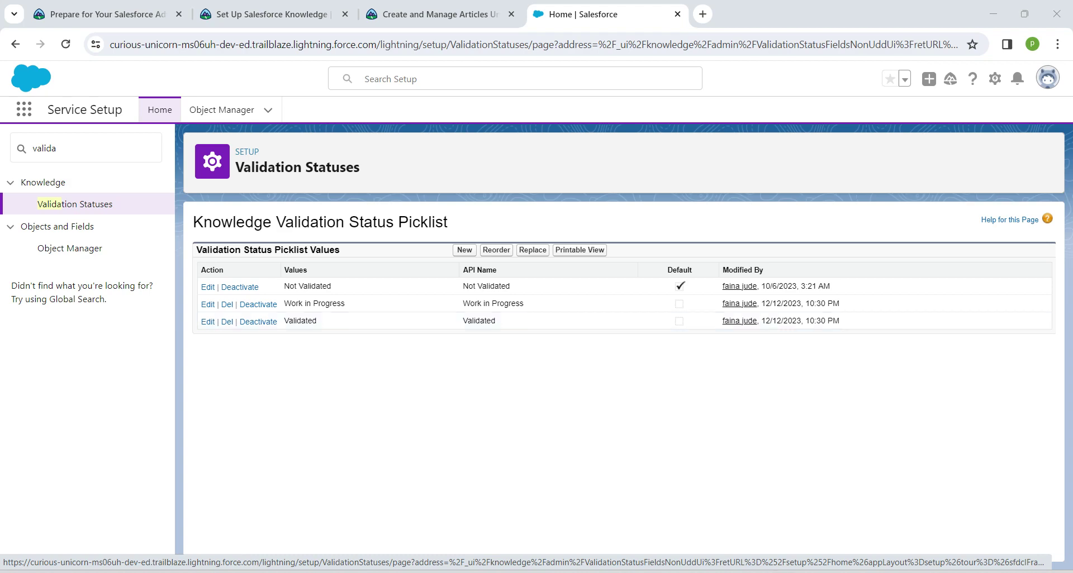
- Set Work in Progress as the default value of the Validation Status picklist and save
{"action": "left_click", "coordinate": [497, 250]}
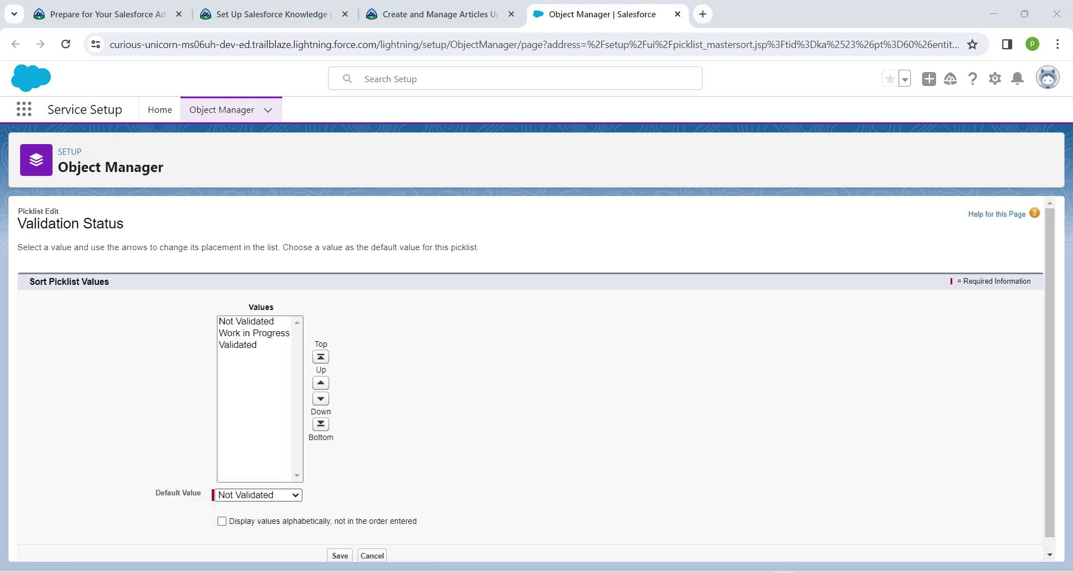
{"action": "left_click_drag", "start_coordinate": [161, 493], "coordinate": [193, 493]}
{"action": "left_click", "coordinate": [258, 495]}
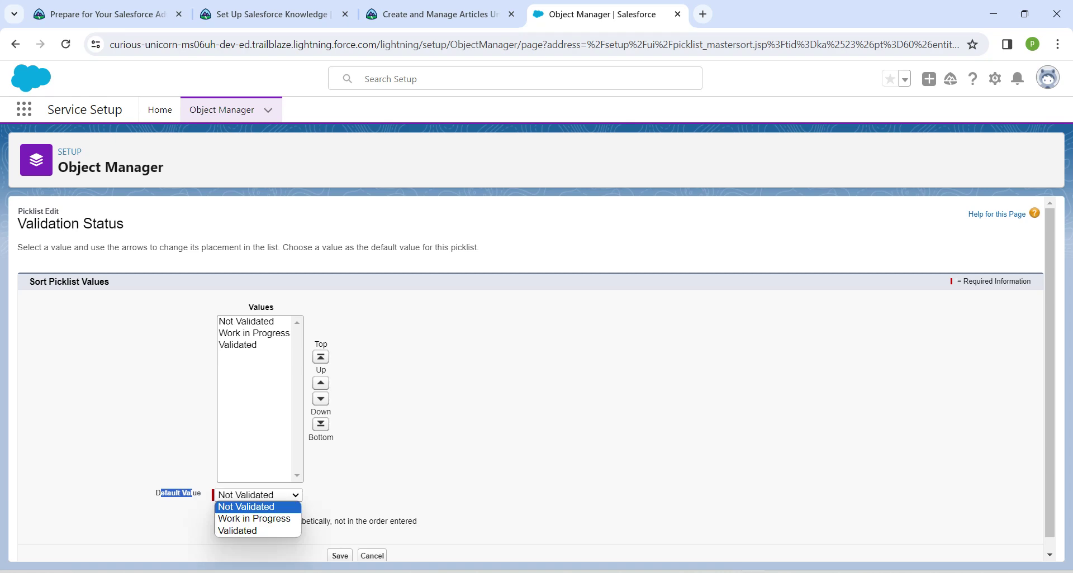
{"action": "left_click", "coordinate": [252, 515]}
{"action": "left_click", "coordinate": [340, 556]}
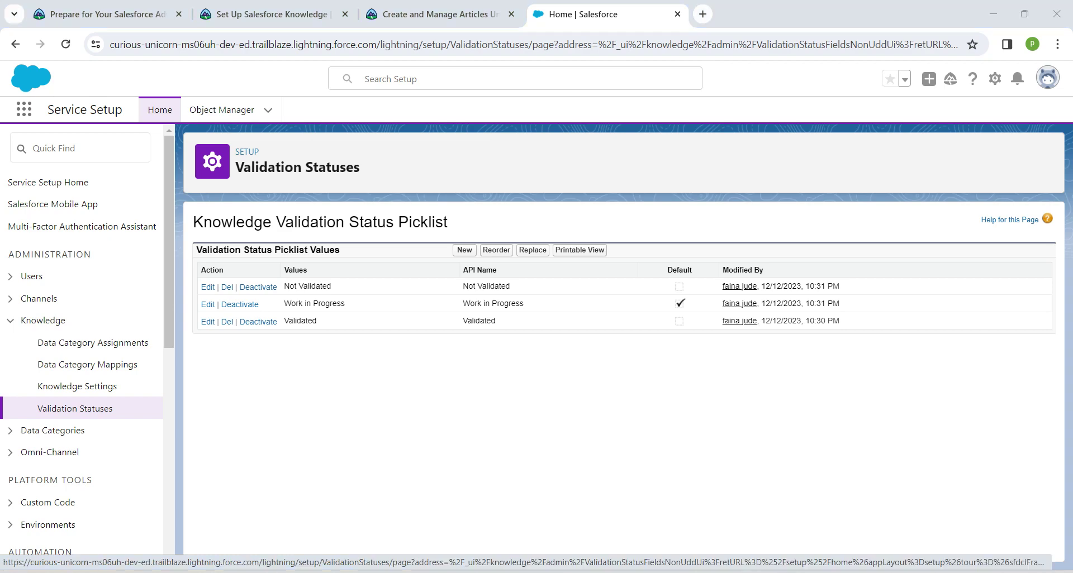
- Switch to the Service app and start a new Knowledge article
{"action": "left_click", "coordinate": [23, 109]}
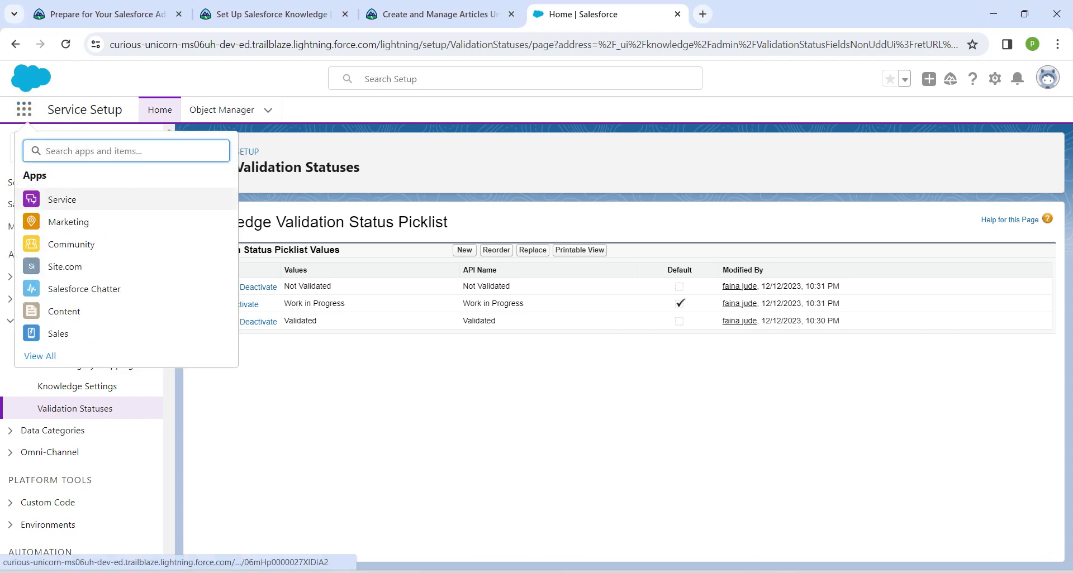
{"action": "left_click", "coordinate": [62, 200]}
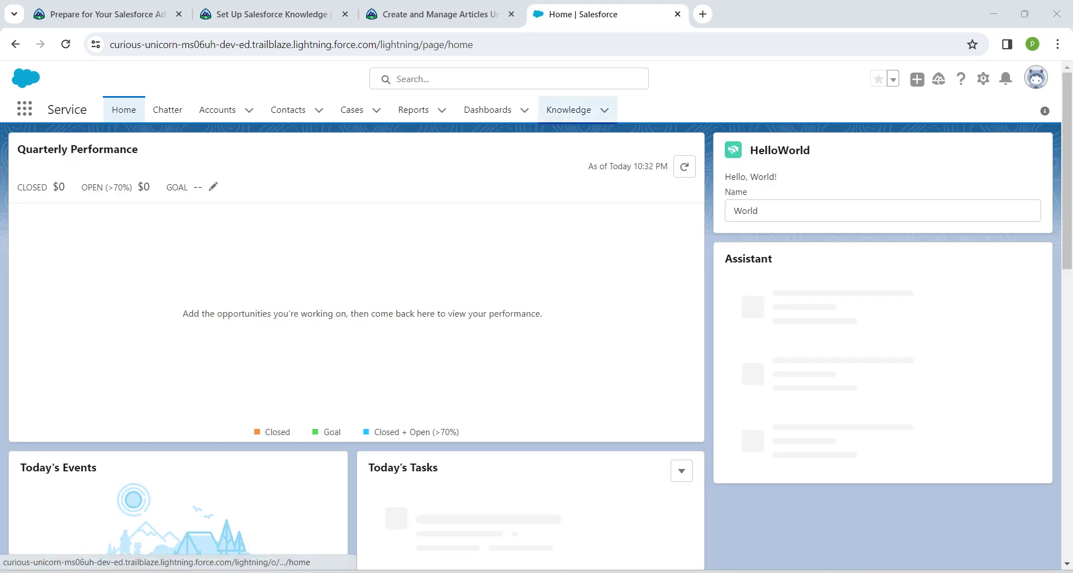
{"action": "left_click", "coordinate": [568, 110]}
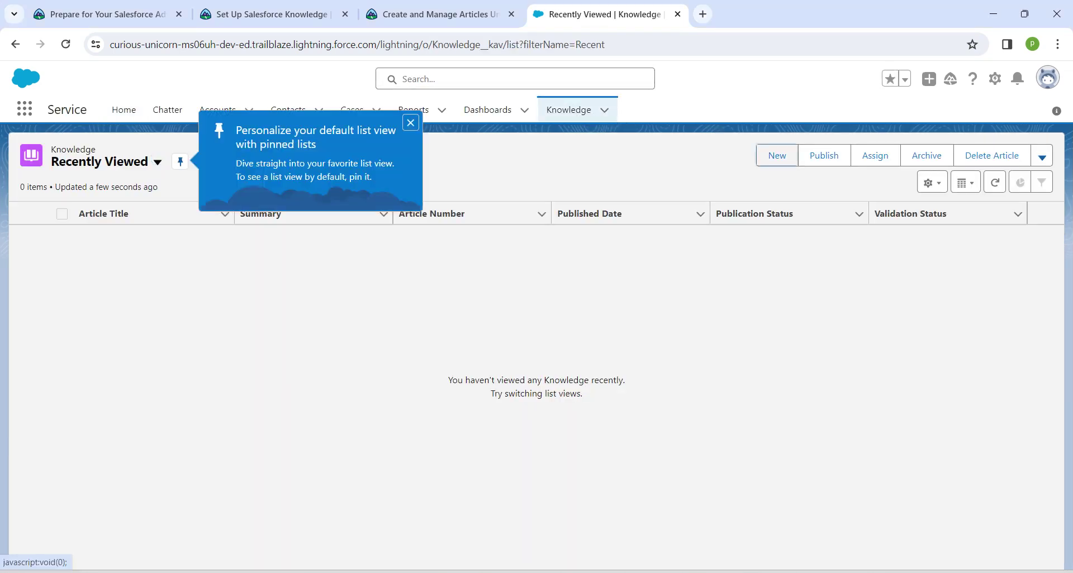
{"action": "left_click", "coordinate": [777, 156]}
- Copy the article title "How to Clean and Maintain Your Solar Panel" from the Trailhead instructions and return to Salesforce
{"action": "key", "text": "ctrl+shift+Tab"}
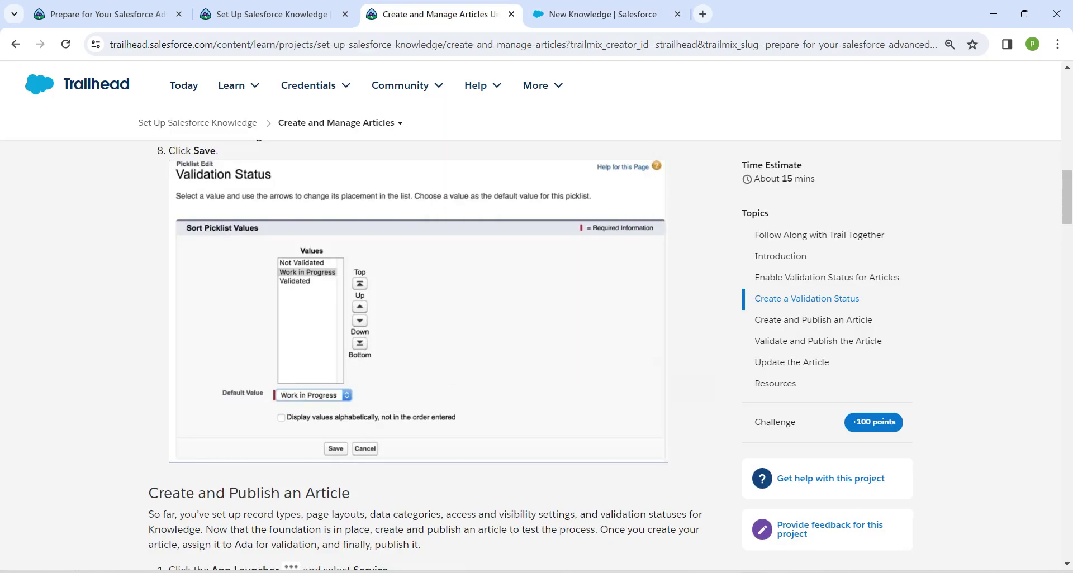
{"action": "scroll", "coordinate": [436, 355], "scroll_direction": "down", "scroll_amount": 6}
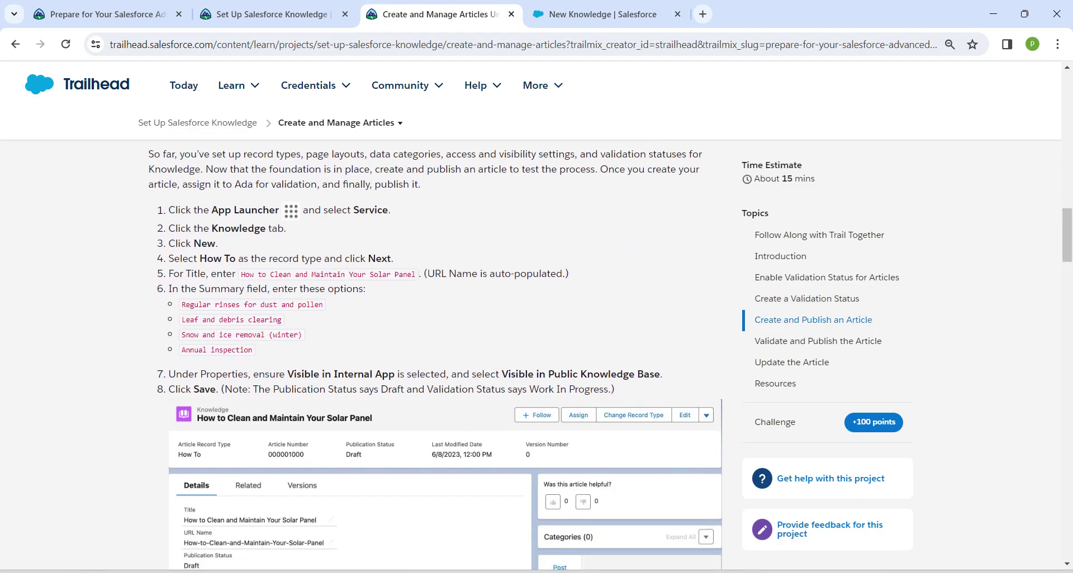
{"action": "left_click_drag", "start_coordinate": [241, 274], "coordinate": [416, 275]}
{"action": "key", "text": "ctrl+c"}
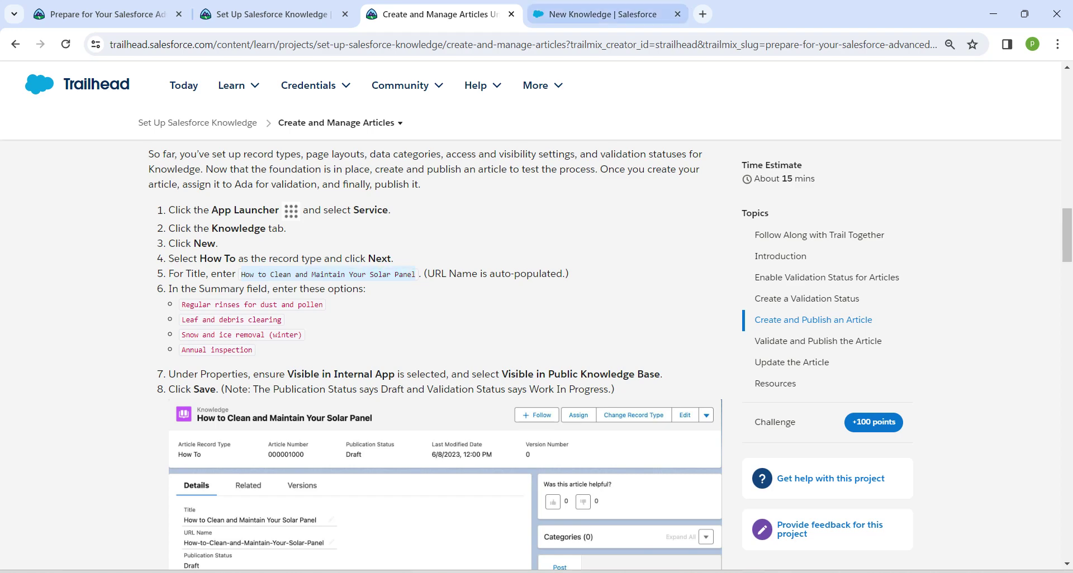
{"action": "left_click", "coordinate": [603, 14]}
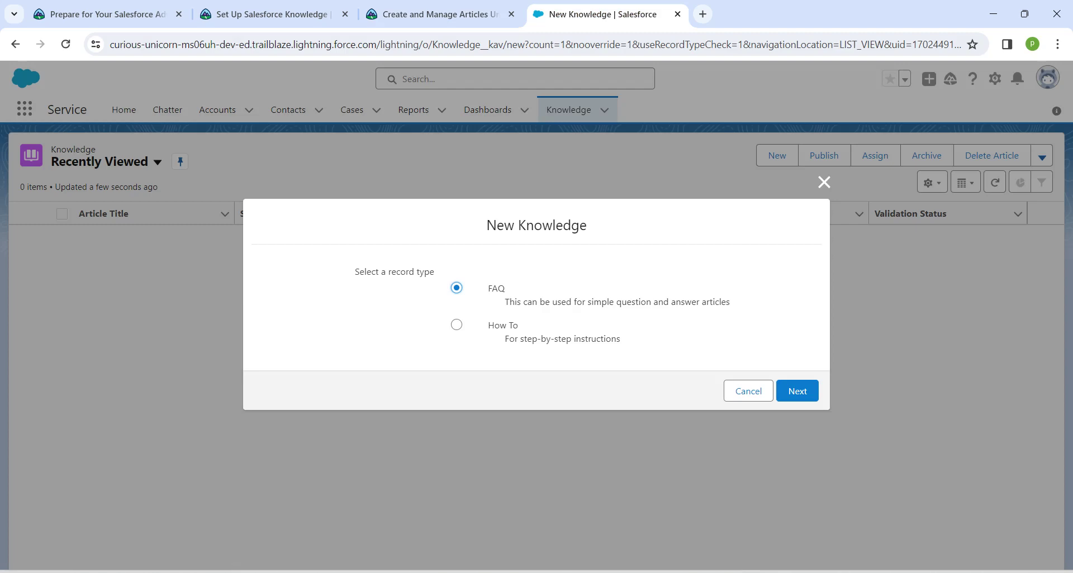
- Check the record type in the Trailhead instructions, choose How To for the new Knowledge article, and continue to its form
{"action": "left_click", "coordinate": [430, 14]}
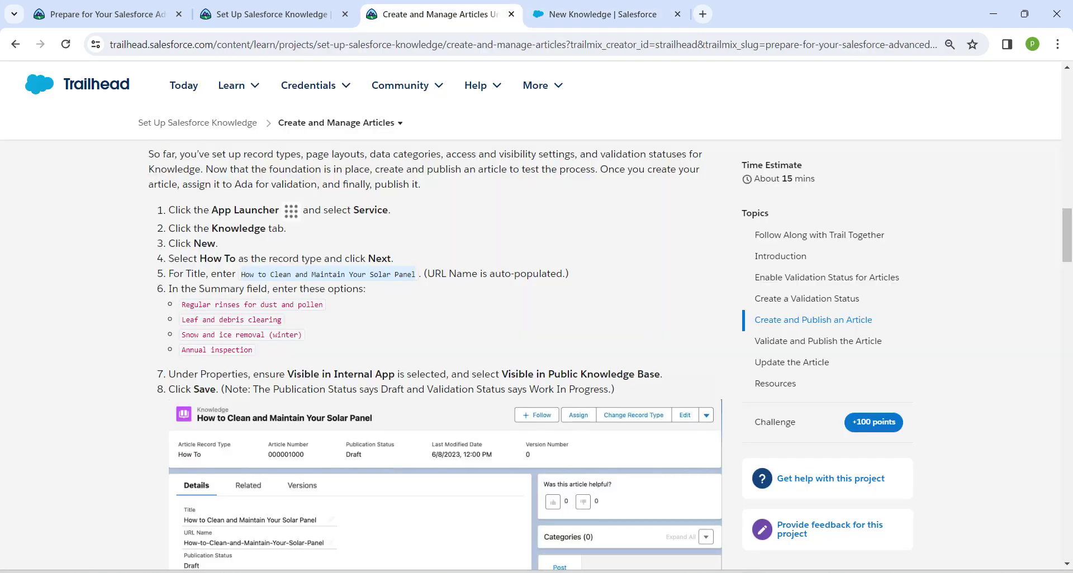
{"action": "left_click", "coordinate": [602, 14]}
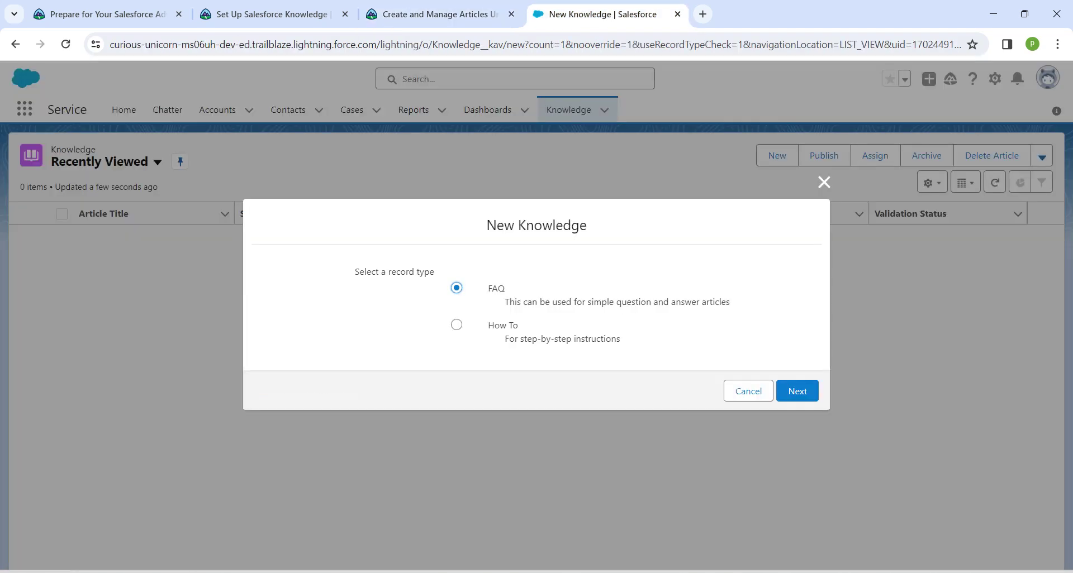
{"action": "left_click", "coordinate": [456, 325]}
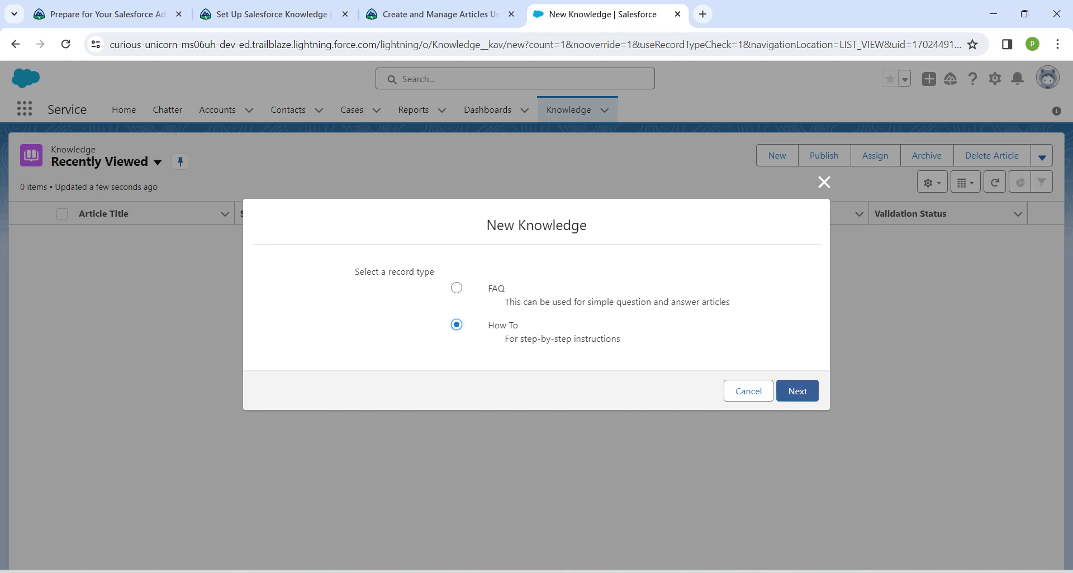
{"action": "left_click", "coordinate": [797, 391]}
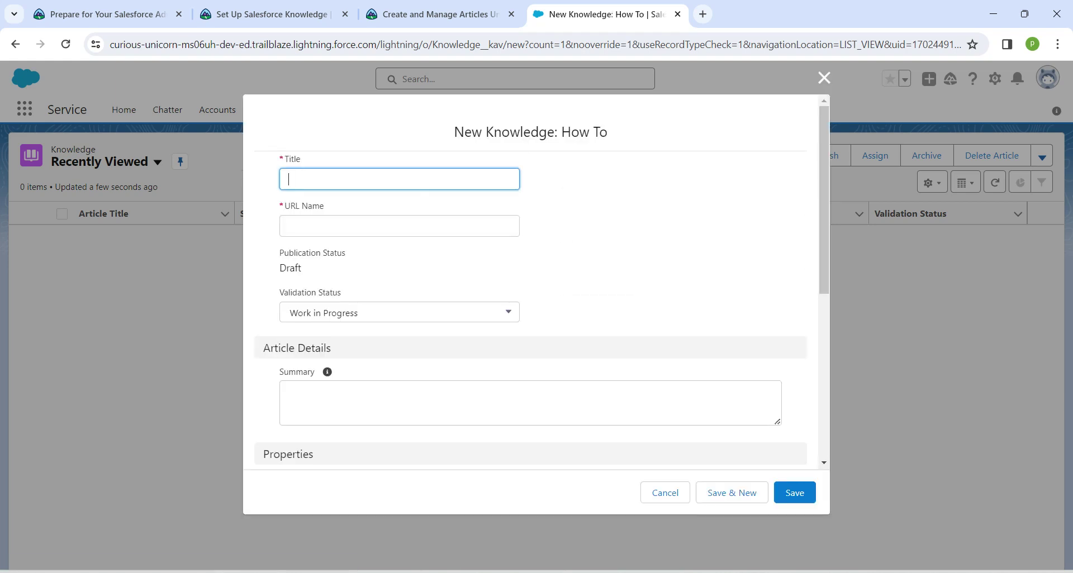
- Enter the copied title "How to Clean and Maintain Your Solar Panel" and let the URL Name fill in automatically
{"action": "left_click", "coordinate": [436, 14]}
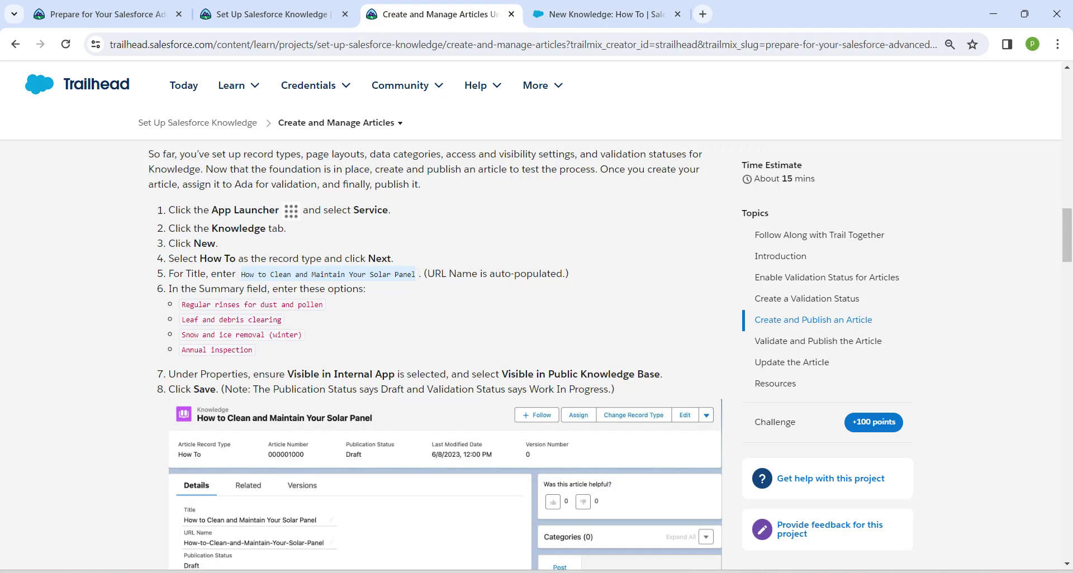
{"action": "left_click", "coordinate": [601, 14]}
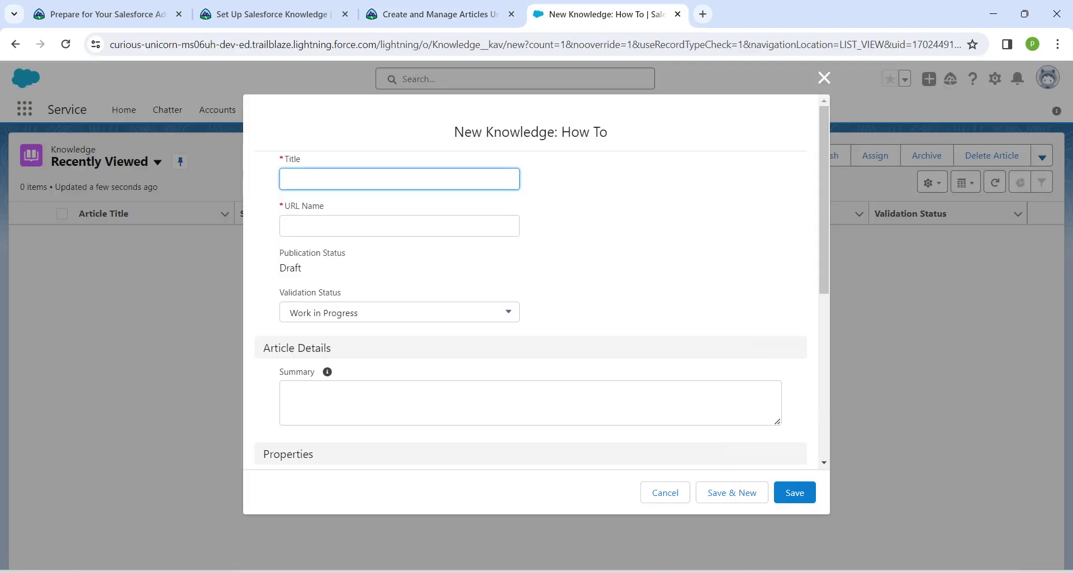
{"action": "key", "text": "ctrl+v"}
{"action": "key", "text": "Tab"}
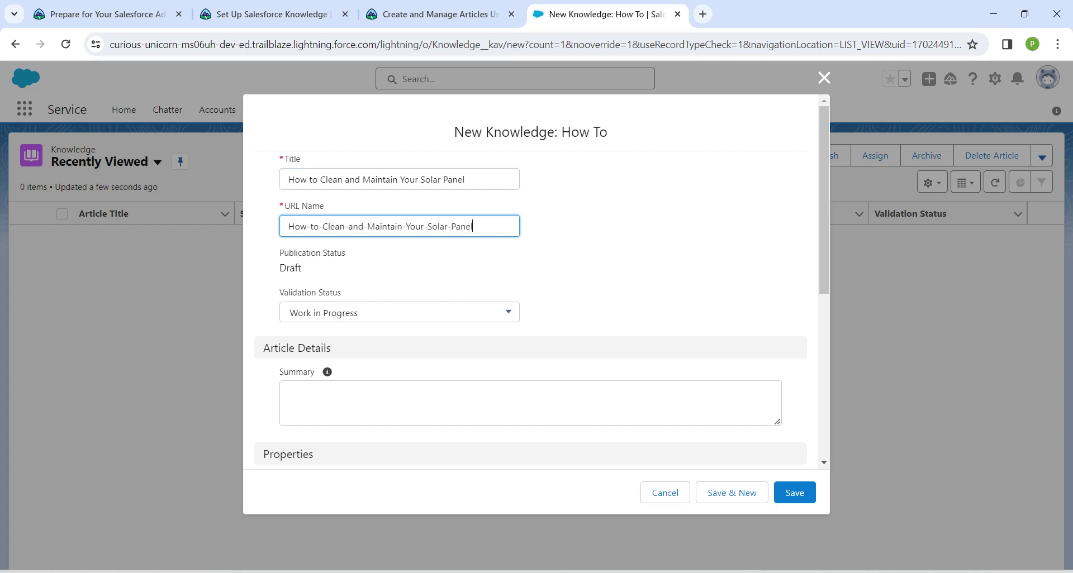
{"action": "key", "text": "Tab"}
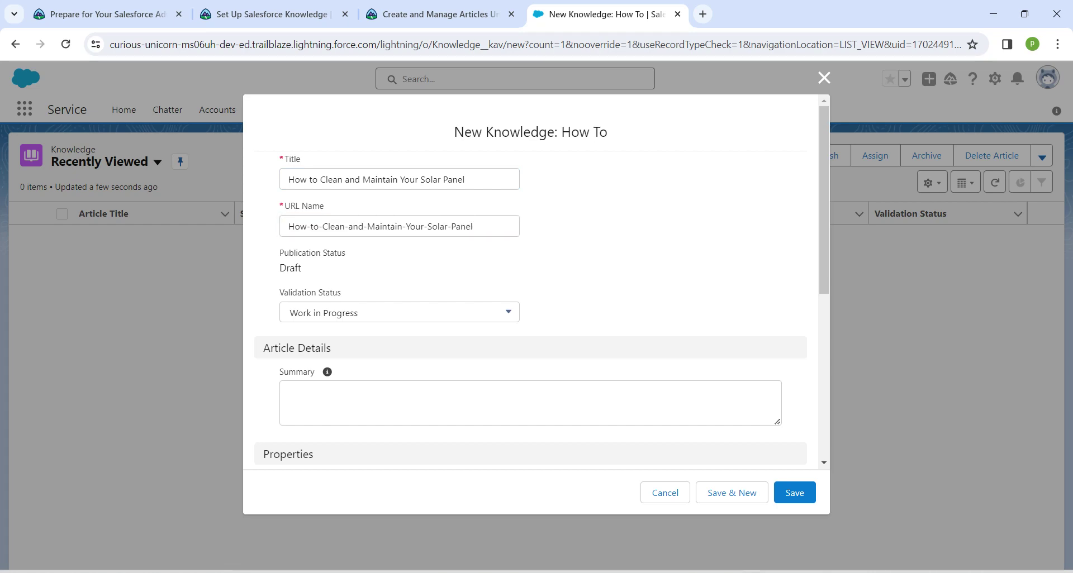
- Copy the four maintenance options, from "Regular rinses for dust and pollen" to "Annual inspection", from Trailhead into the article's Summary
{"action": "key", "text": "alt+Tab"}
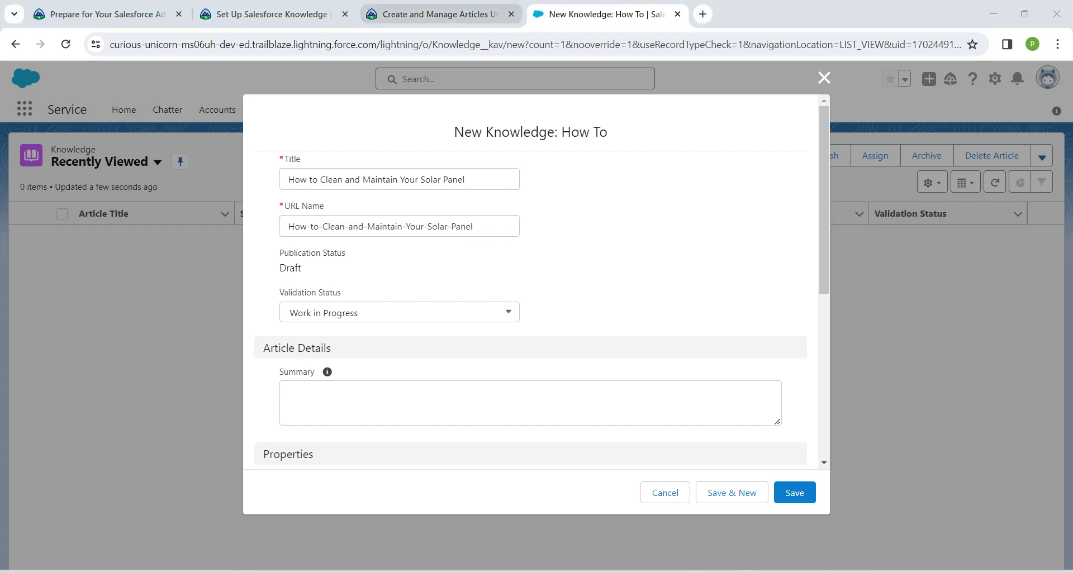
{"action": "left_click", "coordinate": [439, 14]}
{"action": "left_click_drag", "start_coordinate": [180, 305], "coordinate": [253, 350]}
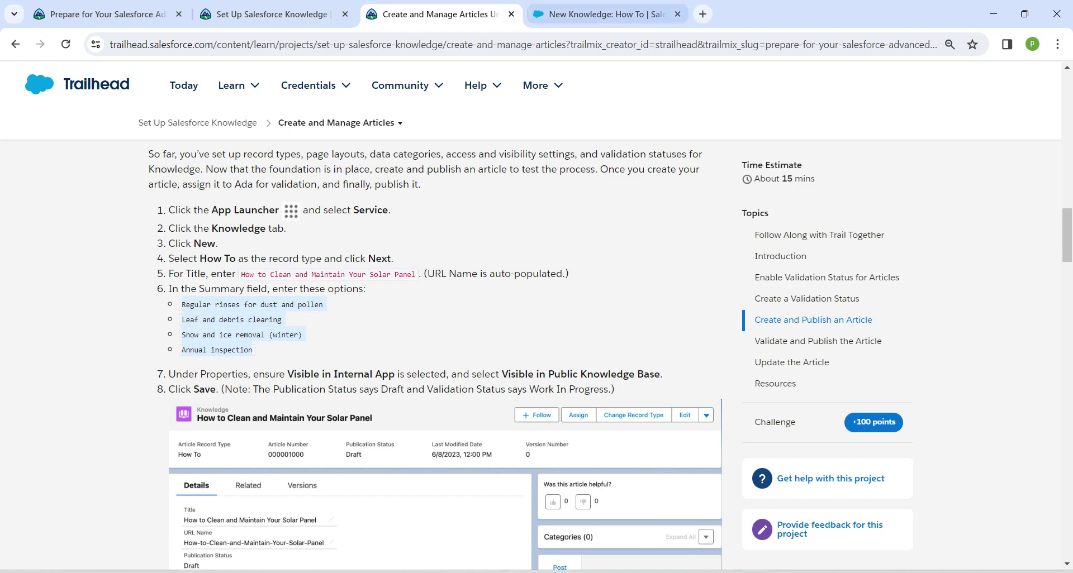
{"action": "left_click", "coordinate": [603, 14]}
{"action": "left_click", "coordinate": [530, 403]}
{"action": "key", "text": "ctrl+v"}
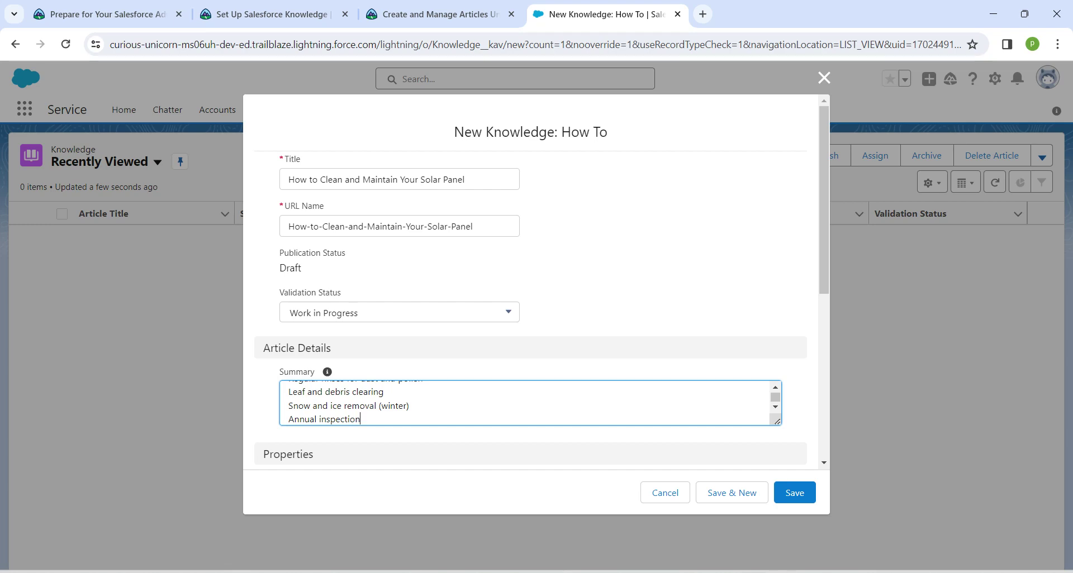
- Enable Visible In Public Knowledge Base, check that Visible In Internal App is selected, and save the article
{"action": "key", "text": "alt+Tab"}
{"action": "key", "text": "alt+Tab"}
{"action": "scroll", "coordinate": [531, 279], "scroll_direction": "down", "scroll_amount": 5}
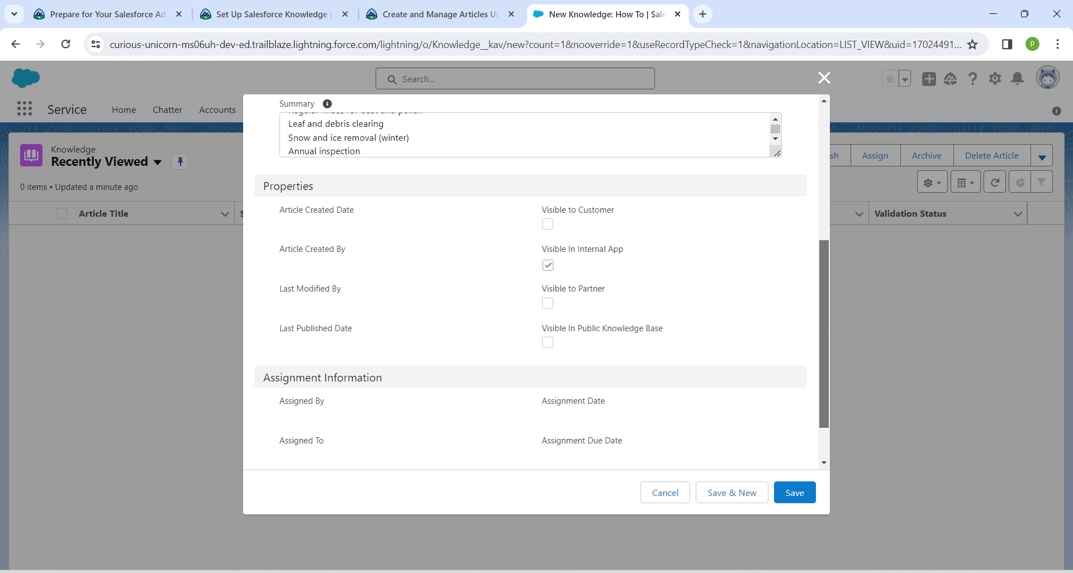
{"action": "left_click", "coordinate": [547, 343]}
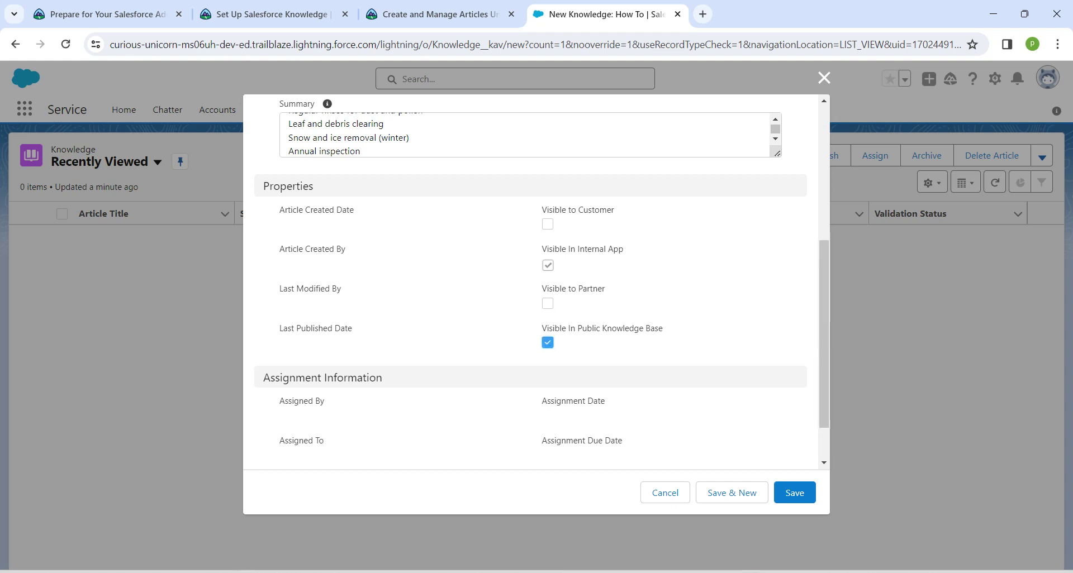
{"action": "left_click_drag", "start_coordinate": [541, 329], "coordinate": [663, 329]}
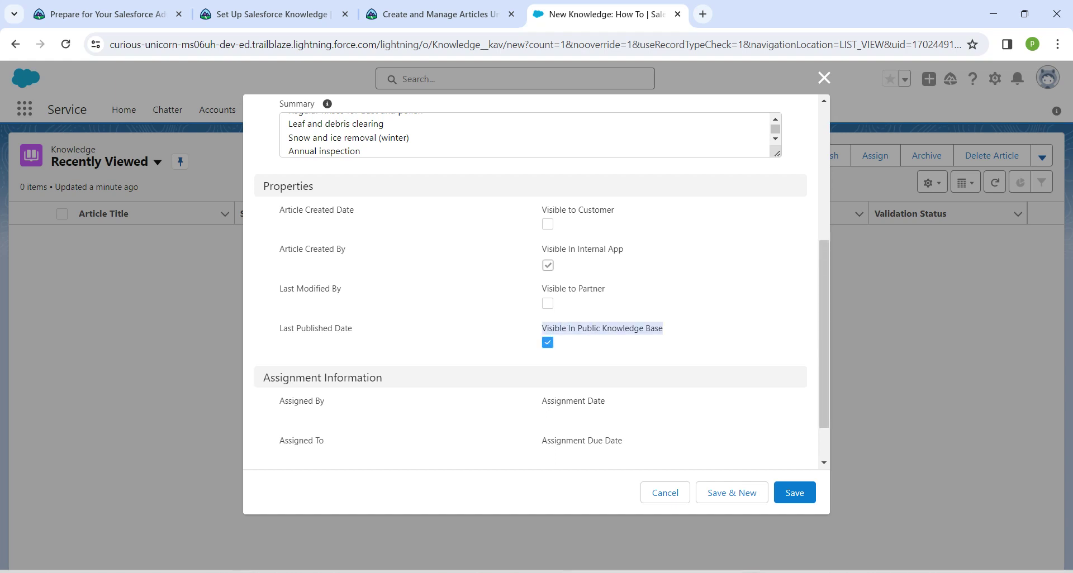
{"action": "left_click_drag", "start_coordinate": [542, 248], "coordinate": [624, 249]}
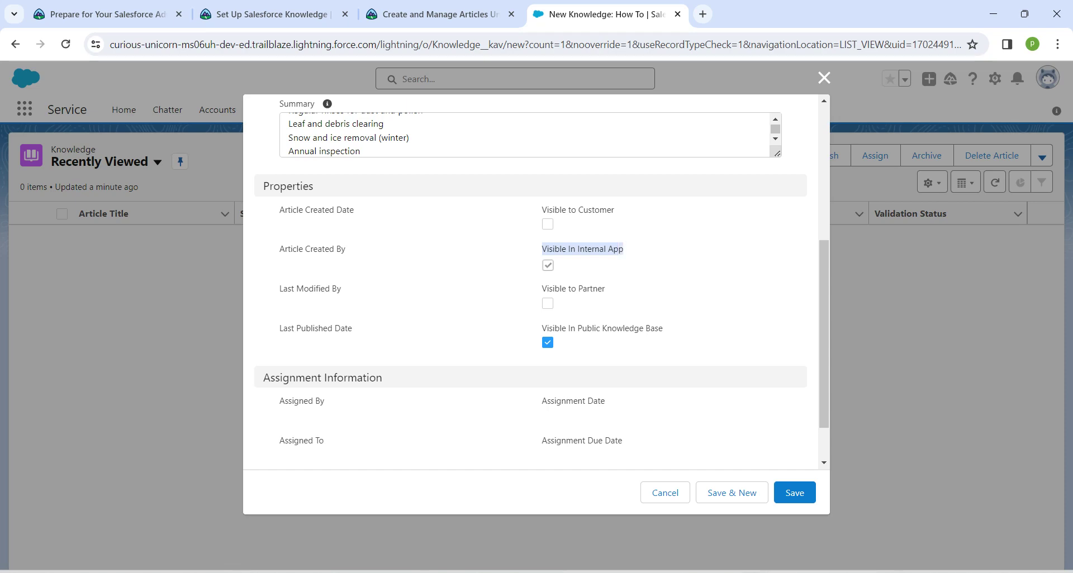
{"action": "left_click", "coordinate": [795, 493]}
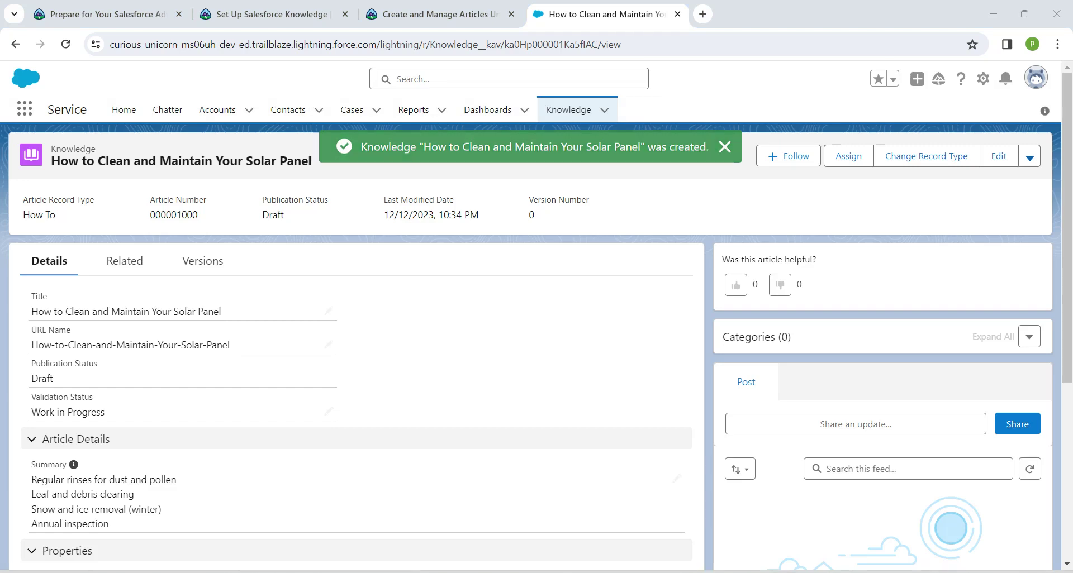
- Edit the article's categories to add Solar Panels under Solar Installation & Maintenance, and save
{"action": "left_click_drag", "start_coordinate": [792, 337], "coordinate": [722, 337]}
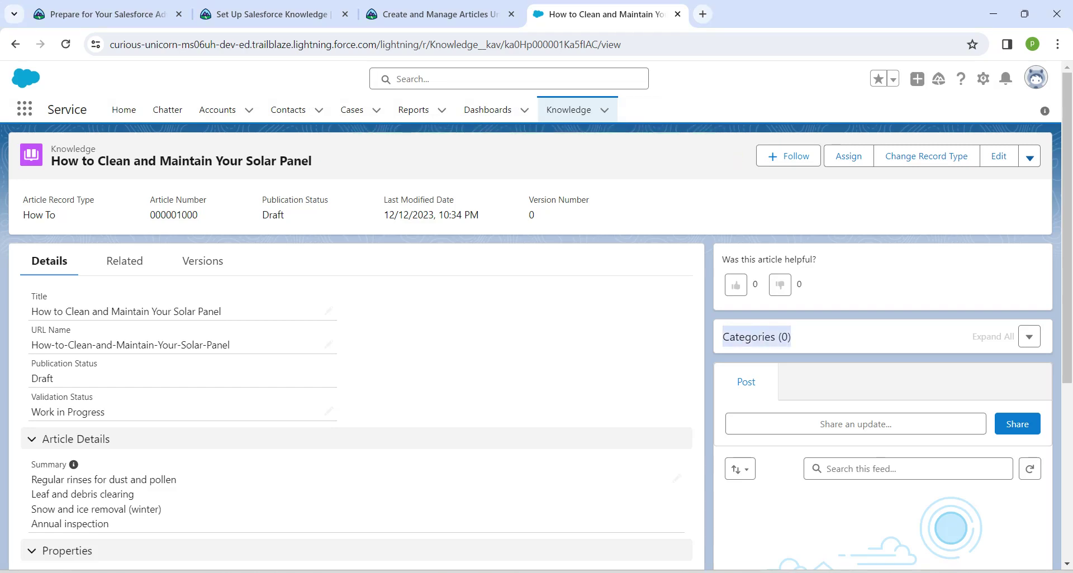
{"action": "left_click", "coordinate": [1029, 336]}
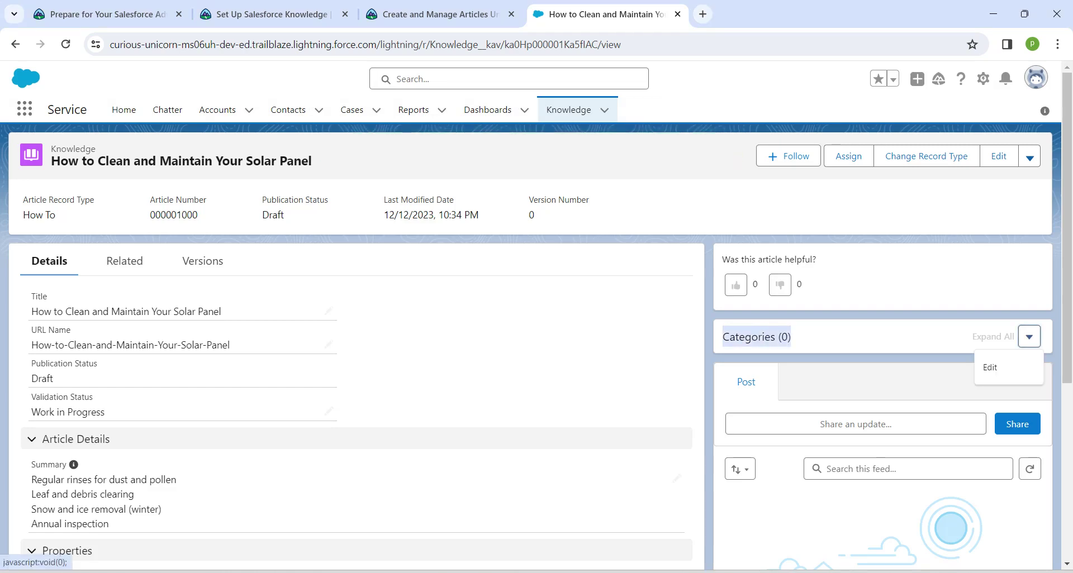
{"action": "left_click", "coordinate": [990, 367]}
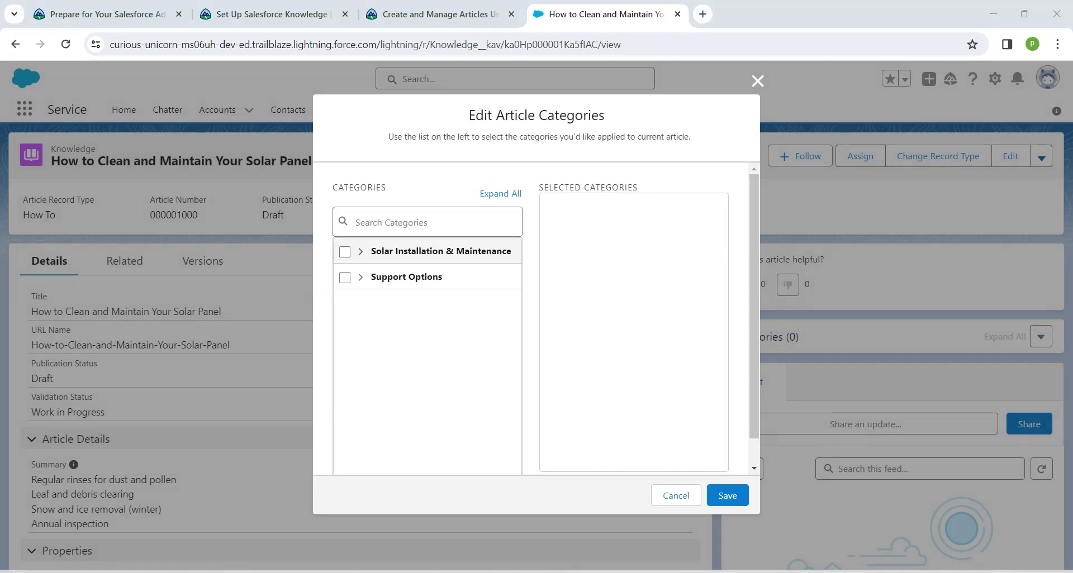
{"action": "left_click", "coordinate": [361, 252]}
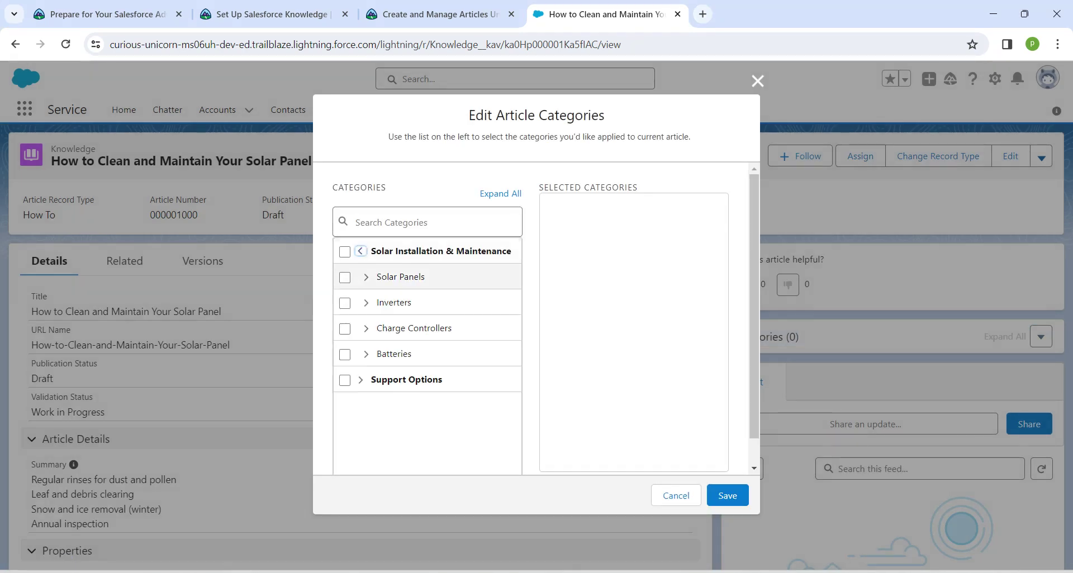
{"action": "left_click", "coordinate": [344, 278]}
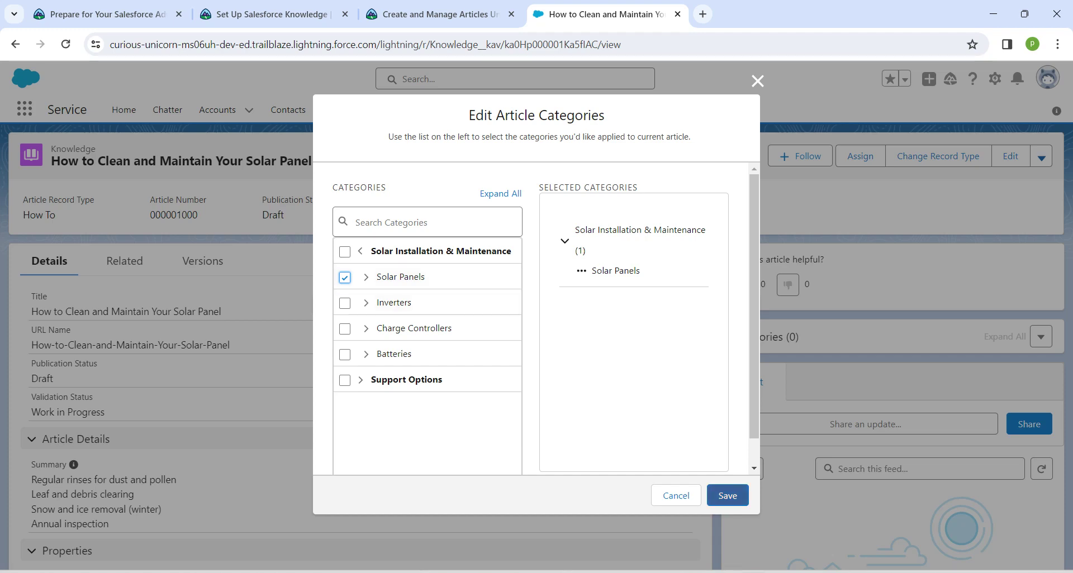
{"action": "scroll", "coordinate": [754, 307], "scroll_direction": "down", "scroll_amount": 1}
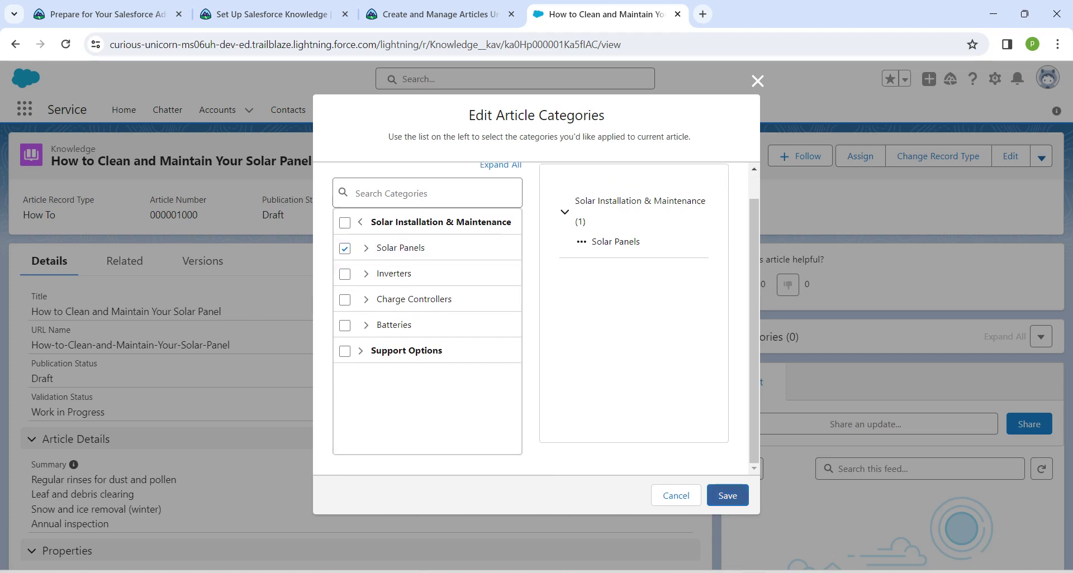
{"action": "left_click", "coordinate": [727, 496]}
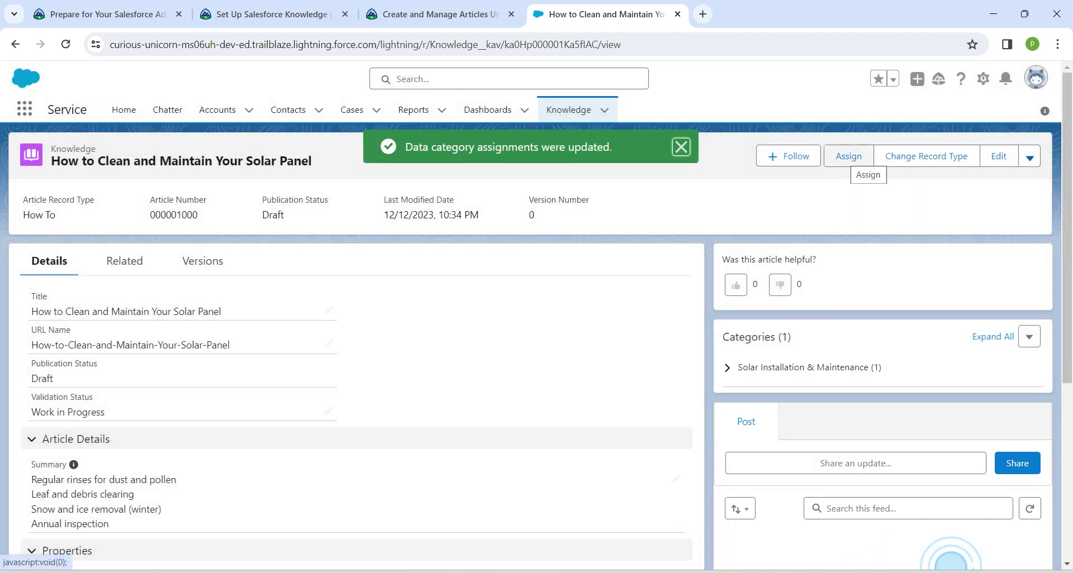
- Start assigning the article and replace the default assignee with the reviewer named in the Trailhead instructions
{"action": "left_click", "coordinate": [855, 162]}
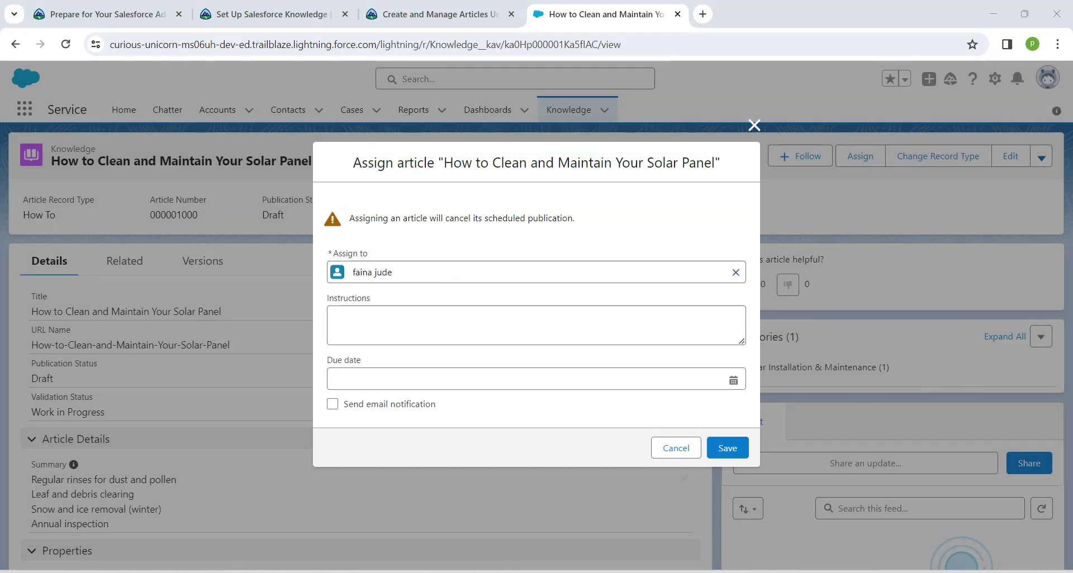
{"action": "left_click", "coordinate": [735, 272]}
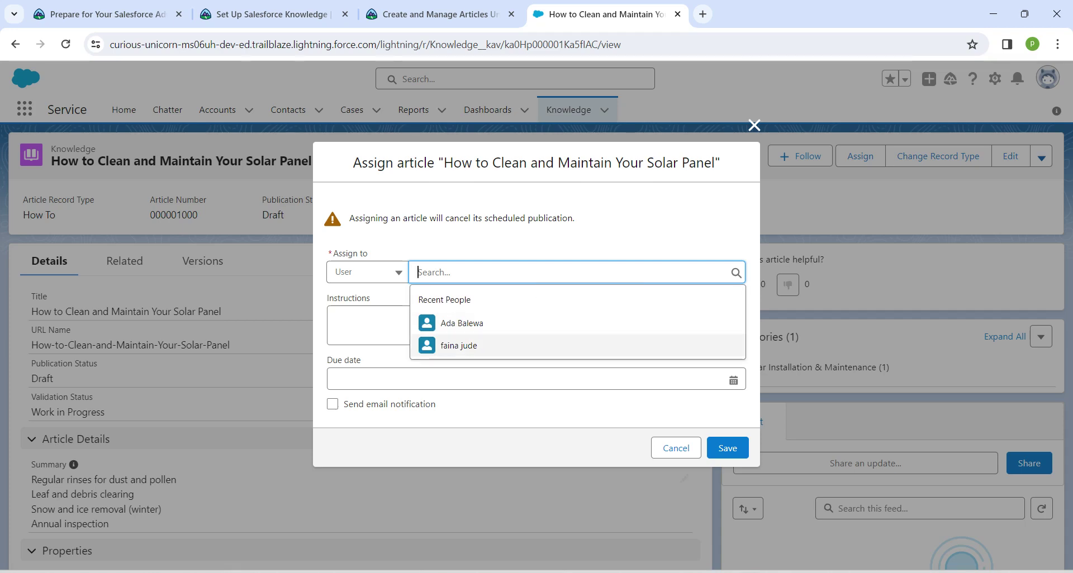
{"action": "left_click", "coordinate": [462, 323]}
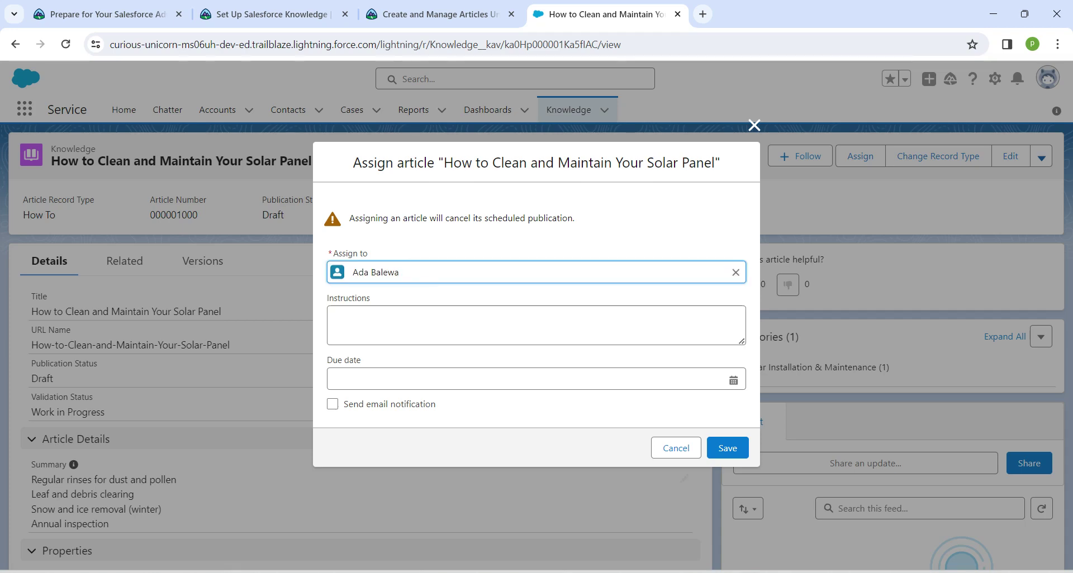
- Copy the message asking the reviewer to confirm details and publish from Trailhead into the assignment's Instructions, and save the assignment
{"action": "left_click", "coordinate": [336, 318]}
{"action": "left_click", "coordinate": [431, 14]}
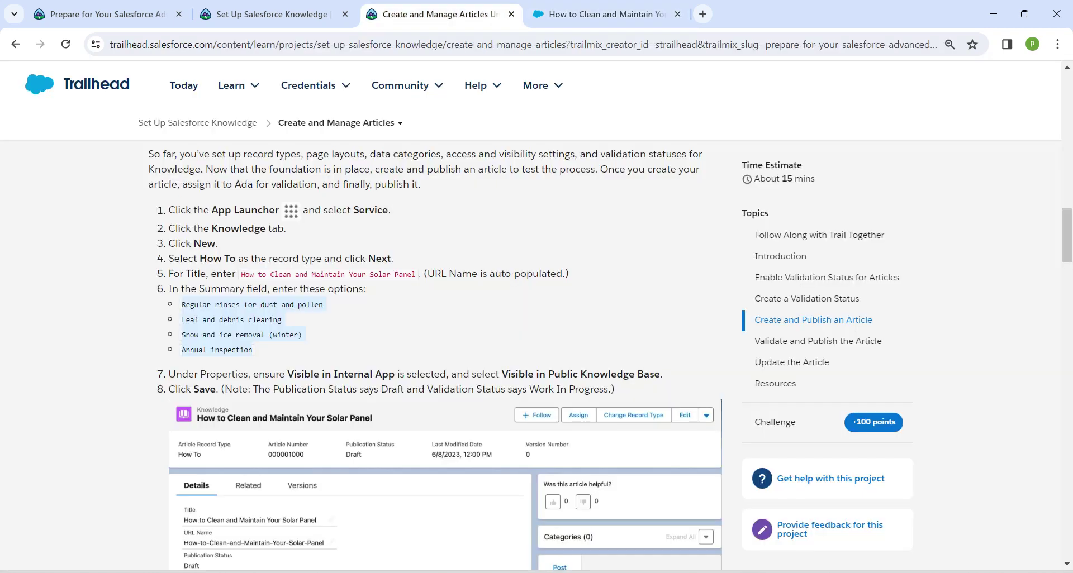
{"action": "scroll", "coordinate": [610, 354], "scroll_direction": "down", "scroll_amount": 10}
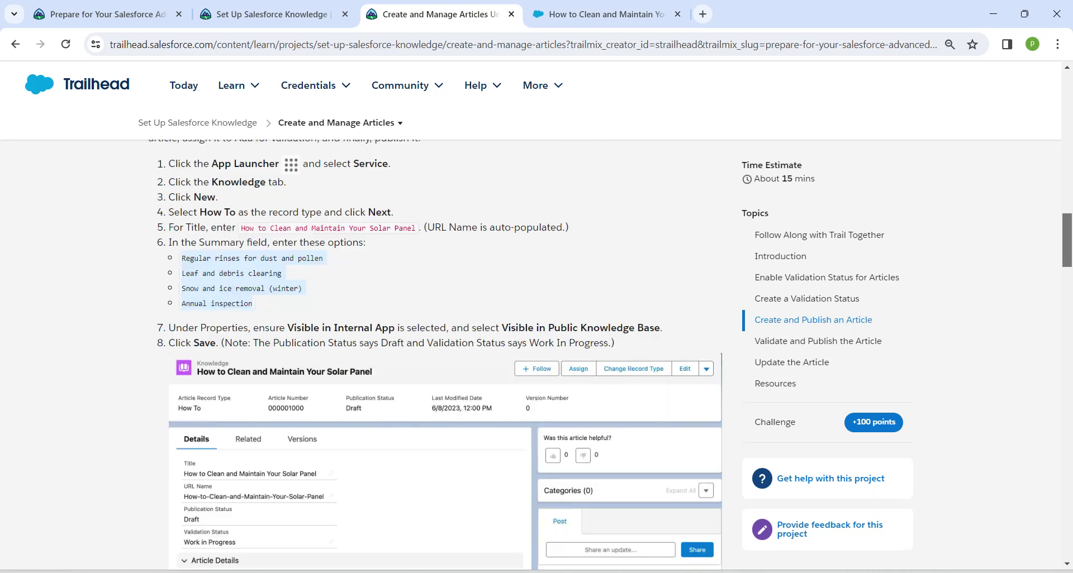
{"action": "scroll", "coordinate": [363, 357], "scroll_direction": "down", "scroll_amount": 3}
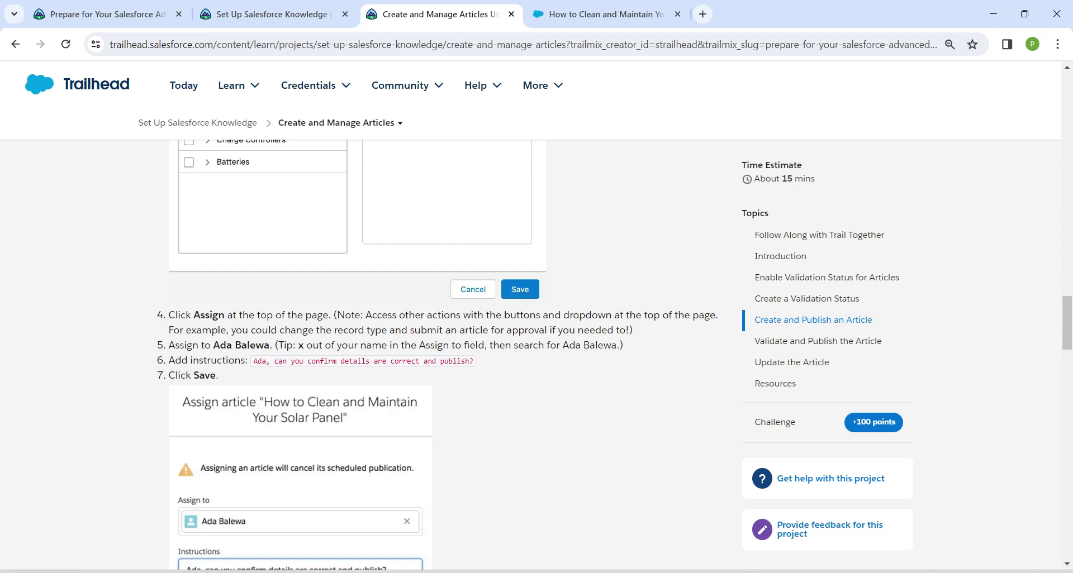
{"action": "left_click", "coordinate": [363, 361]}
{"action": "key", "text": "ctrl+c"}
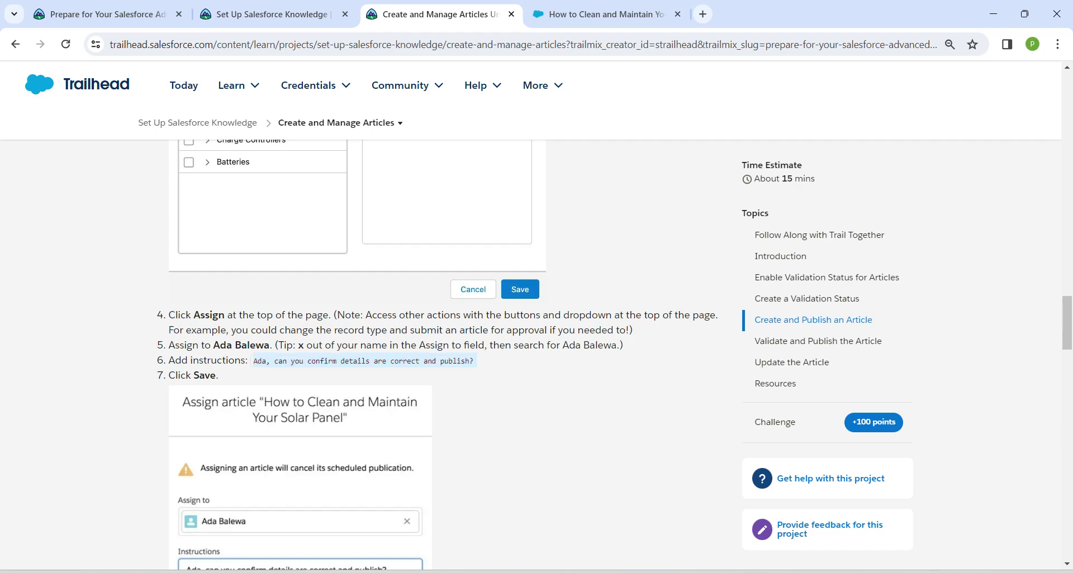
{"action": "left_click", "coordinate": [598, 14]}
{"action": "key", "text": "ctrl+v"}
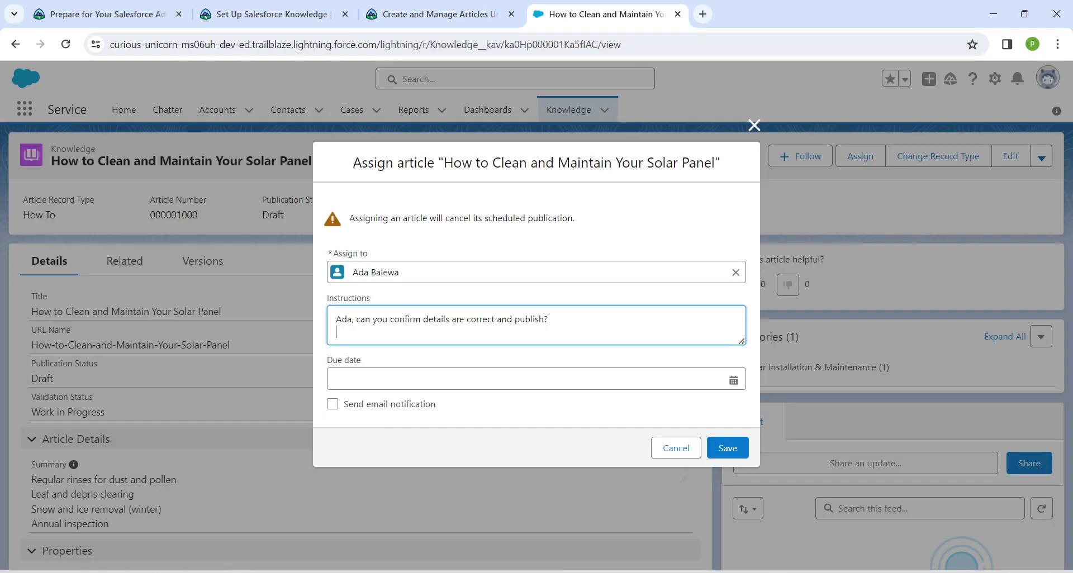
{"action": "left_click", "coordinate": [336, 379]}
{"action": "left_click", "coordinate": [727, 448]}
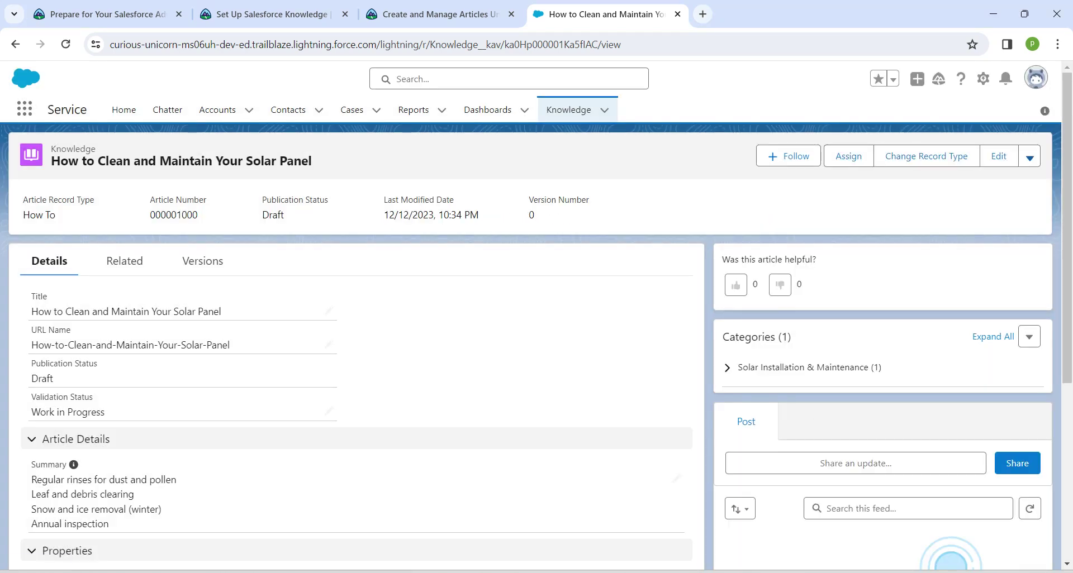
- Open Service Setup, find the Users page by searching for "user", and log in as the article's assigned reviewer
{"action": "left_click", "coordinate": [982, 79]}
{"action": "left_click", "coordinate": [938, 174]}
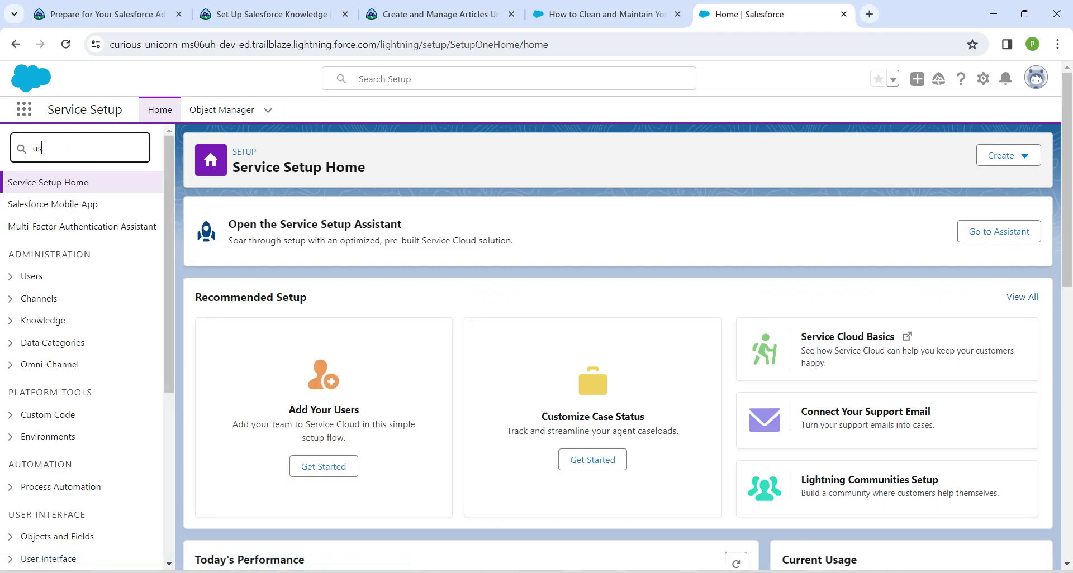
{"action": "type", "text": "er"}
{"action": "left_click", "coordinate": [48, 293]}
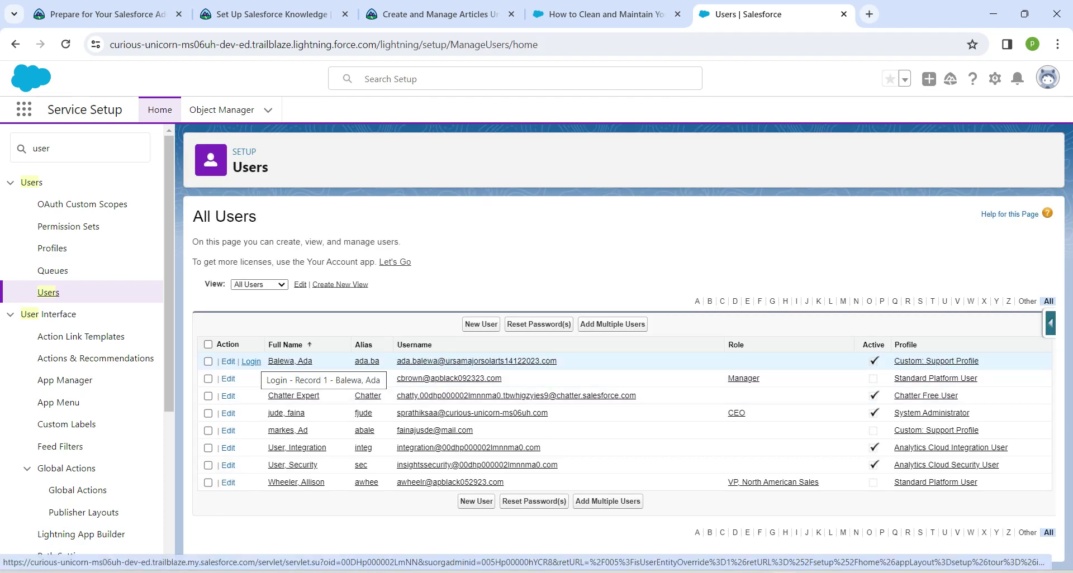
{"action": "left_click", "coordinate": [251, 362]}
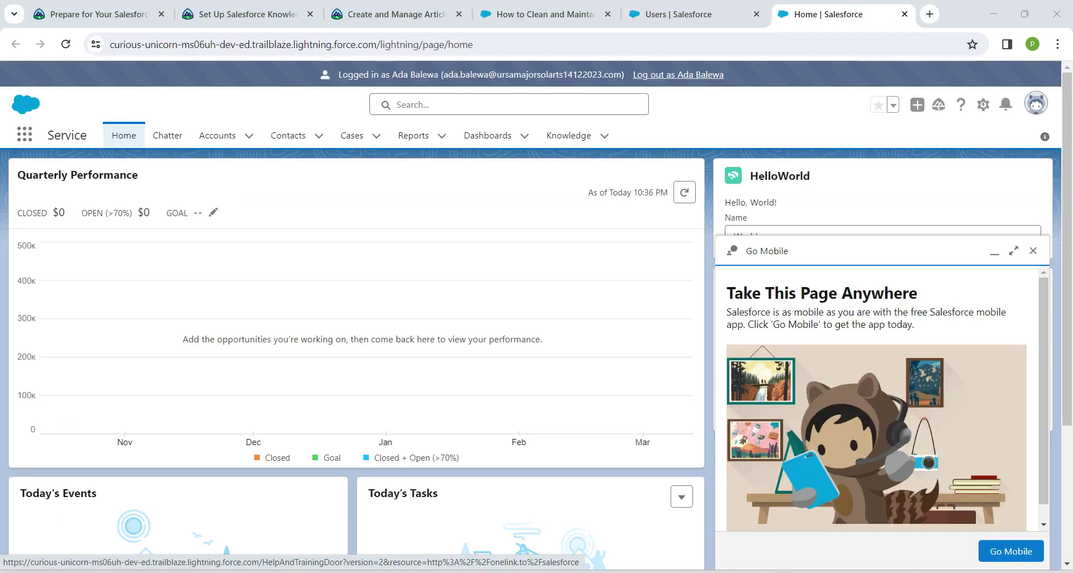
- Open "How to Clean and Maintain Your Solar Panel" from the Knowledge Draft Articles list view and dismiss the Go Mobile prompt
{"action": "left_click", "coordinate": [568, 136]}
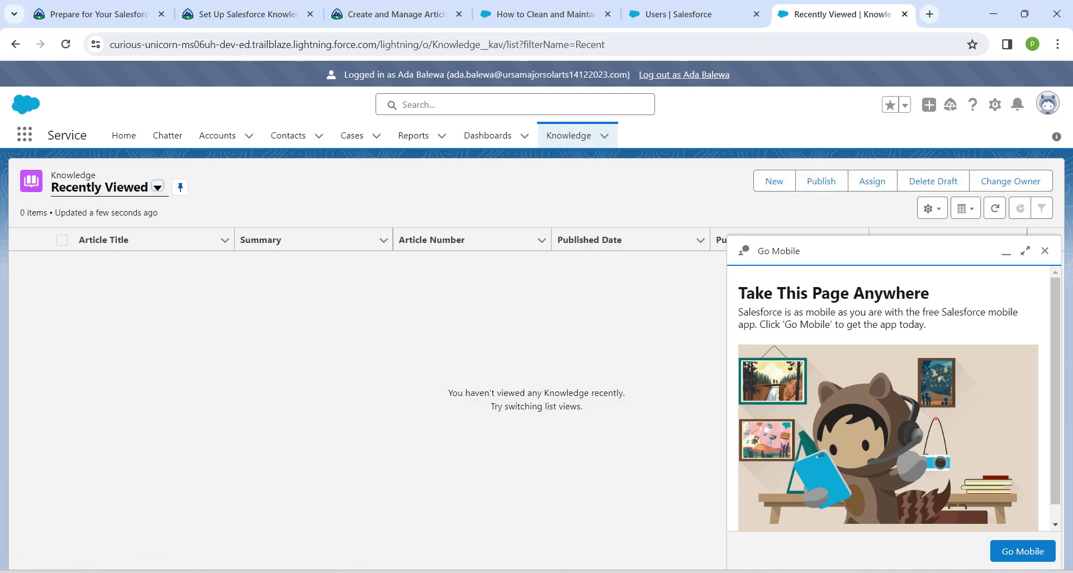
{"action": "left_click_drag", "start_coordinate": [344, 75], "coordinate": [444, 74]}
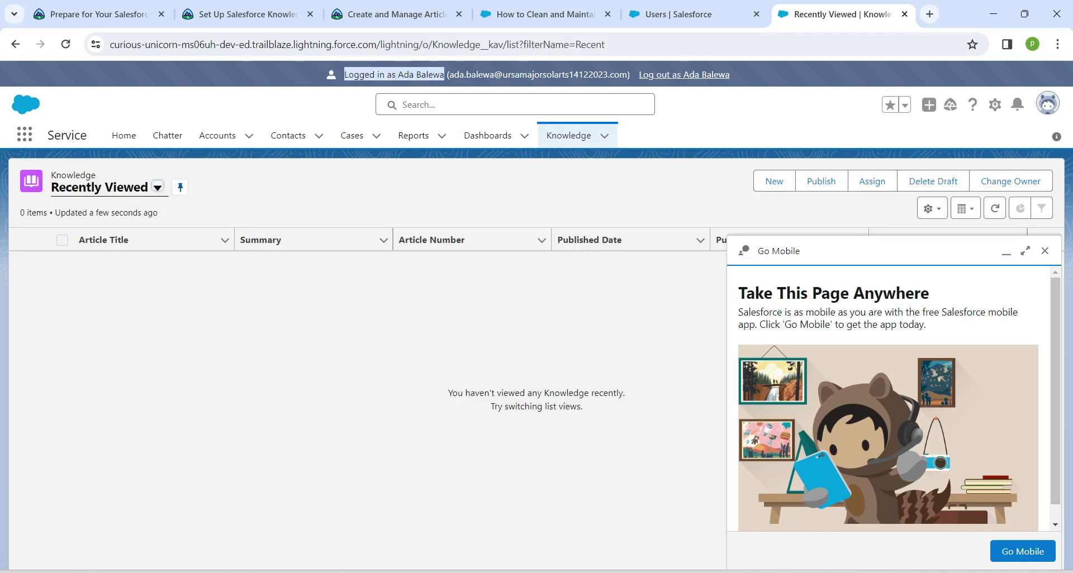
{"action": "left_click", "coordinate": [158, 187]}
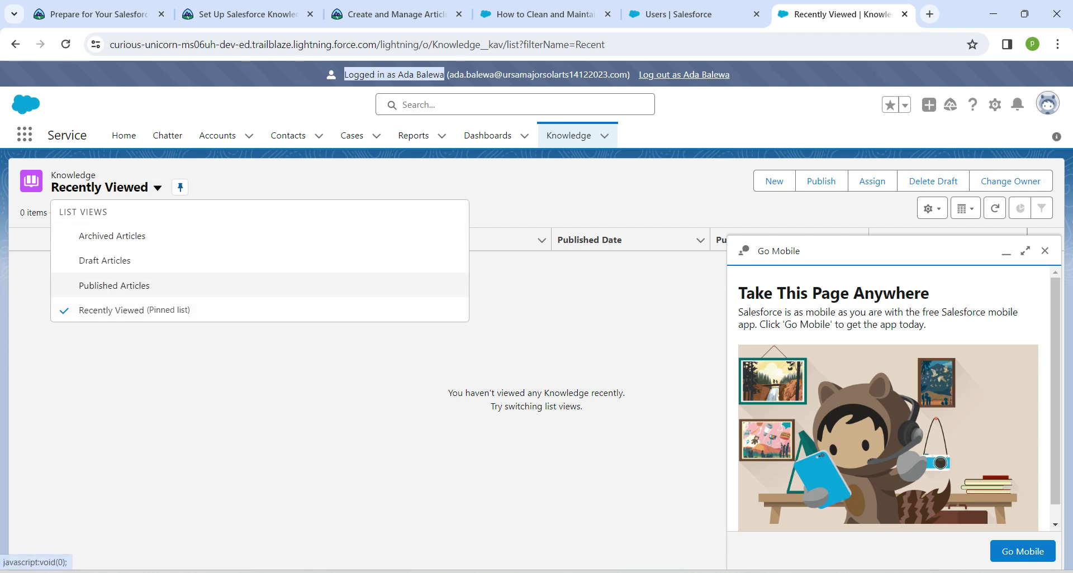
{"action": "left_click", "coordinate": [111, 235]}
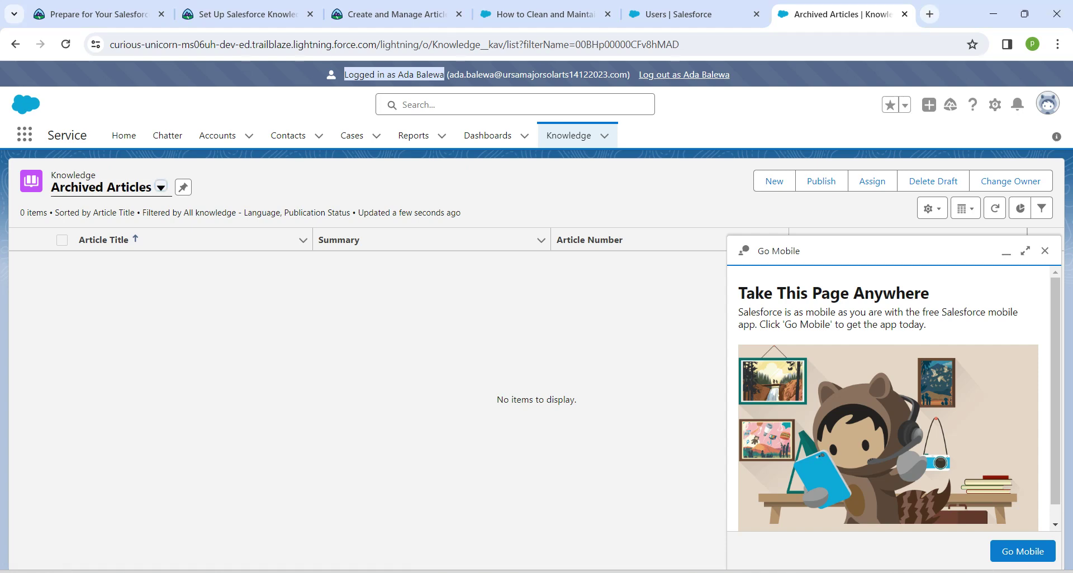
{"action": "left_click", "coordinate": [161, 188]}
{"action": "left_click", "coordinate": [105, 260]}
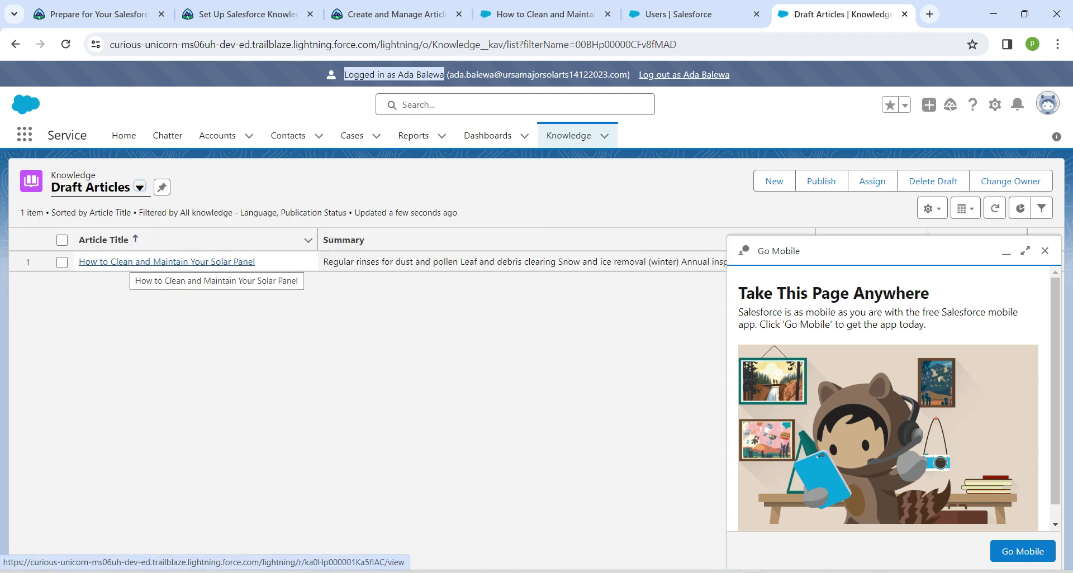
{"action": "left_click", "coordinate": [134, 262]}
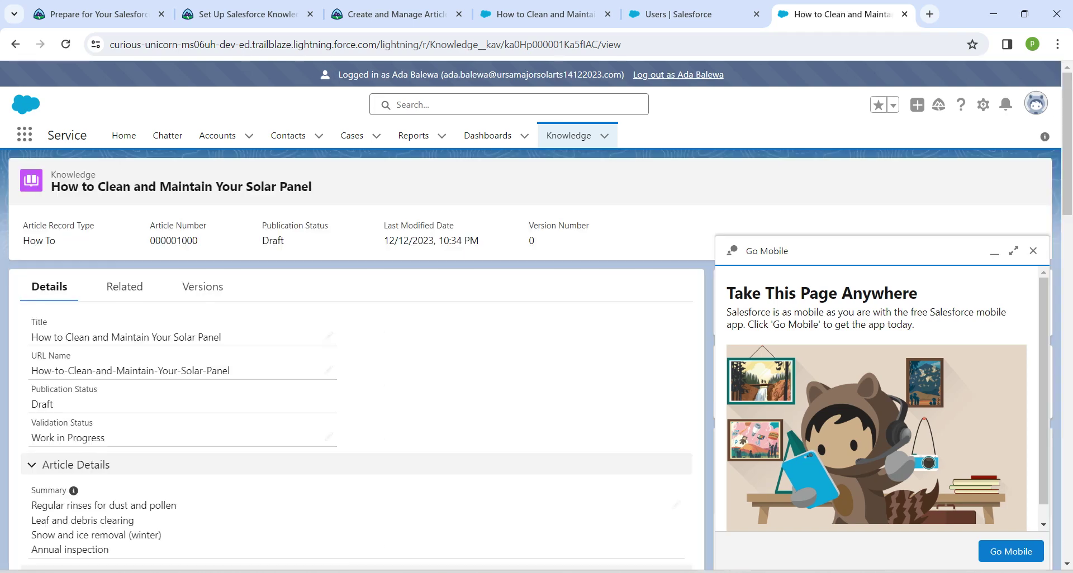
{"action": "key", "text": "Escape"}
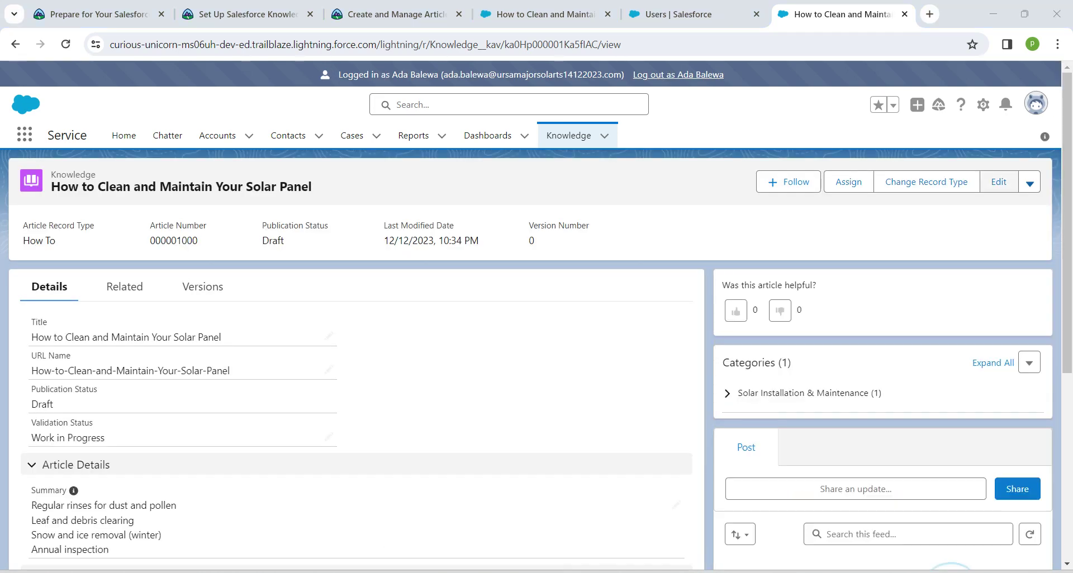
- Edit the article to set its Validation Status to Validated, and save it
{"action": "left_click", "coordinate": [999, 182]}
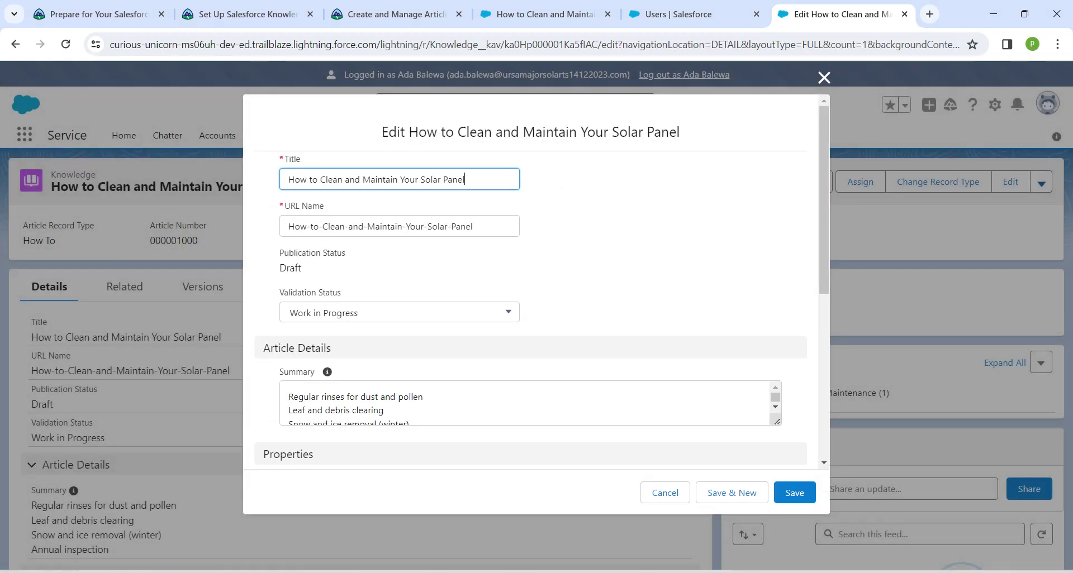
{"action": "left_click", "coordinate": [399, 312]}
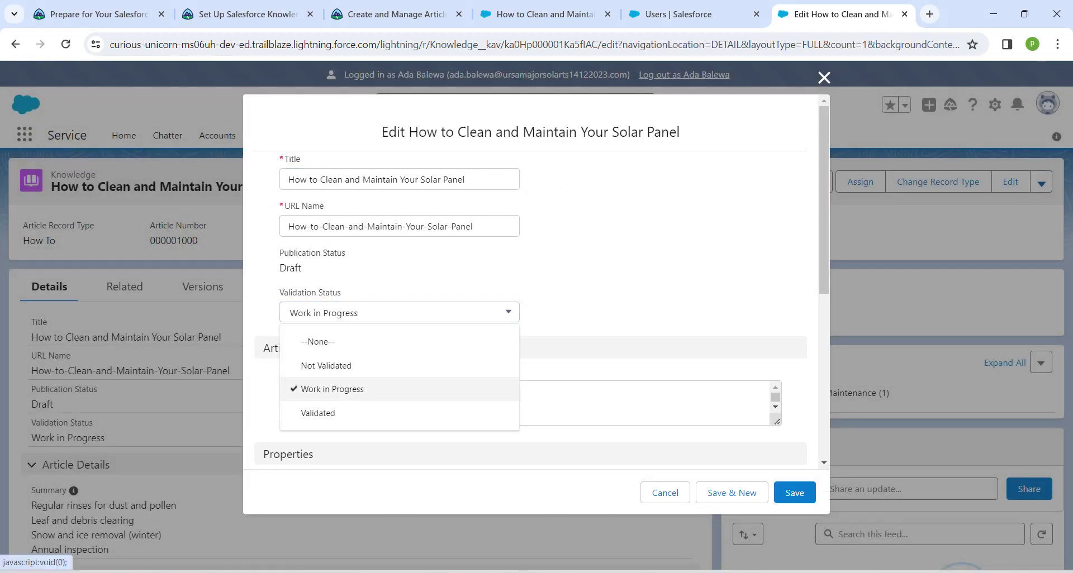
{"action": "key", "text": "Return"}
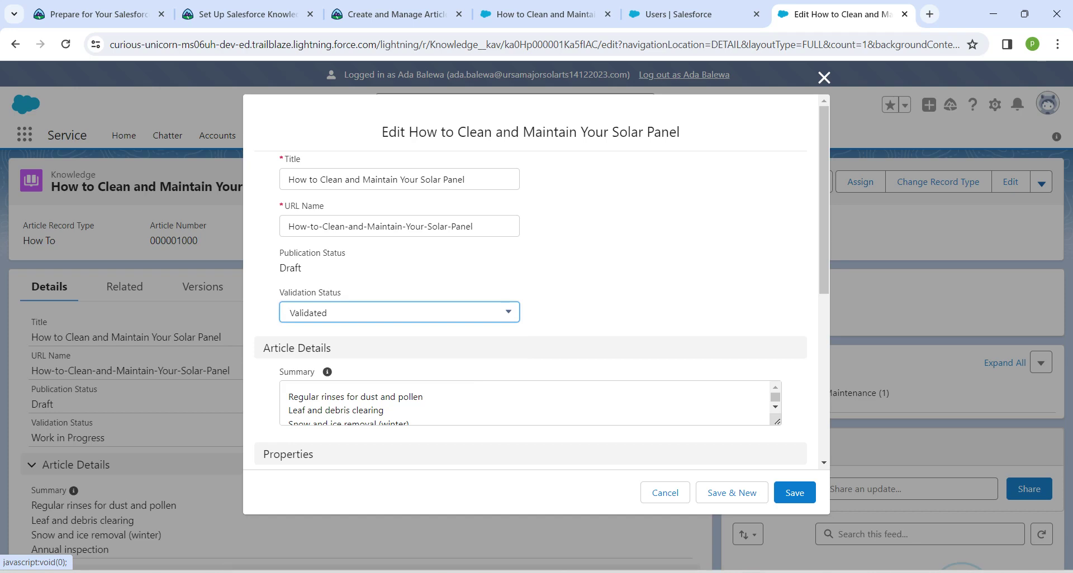
{"action": "left_click", "coordinate": [794, 493]}
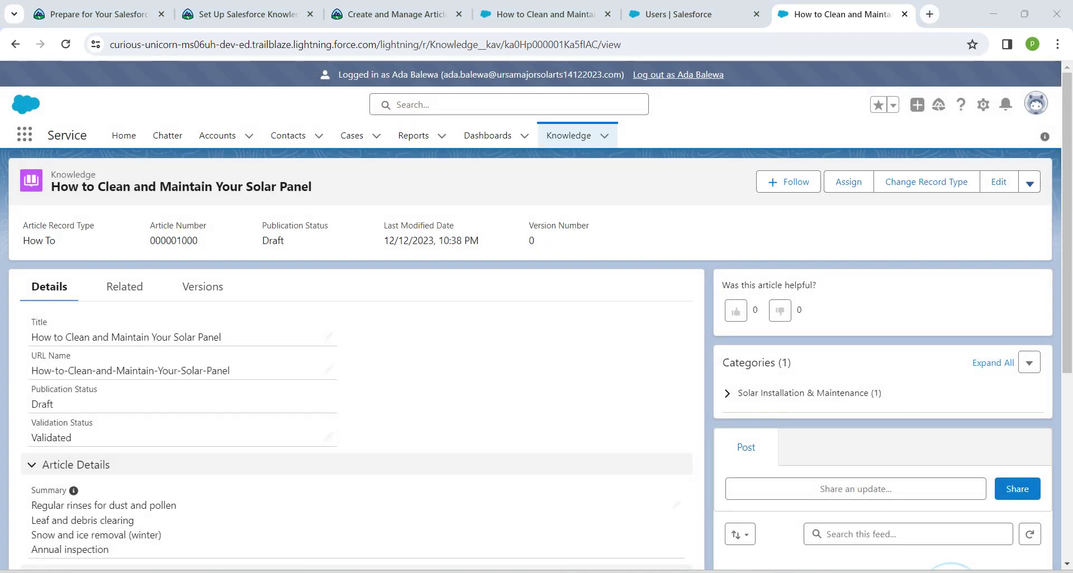
- Publish the article with the Publish now option, and log out of the reviewer's account
{"action": "left_click", "coordinate": [1029, 182]}
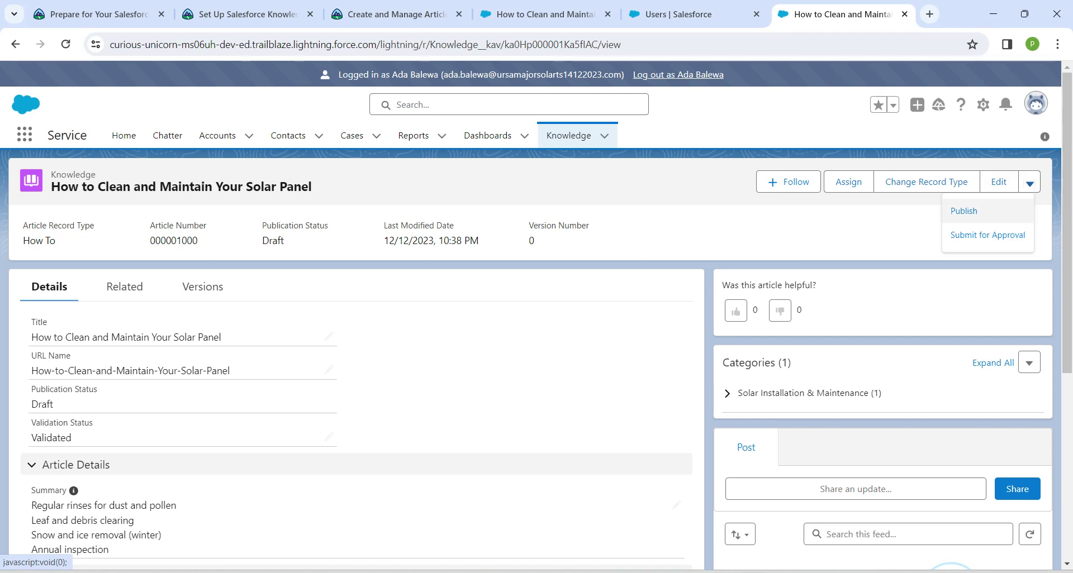
{"action": "left_click", "coordinate": [964, 211]}
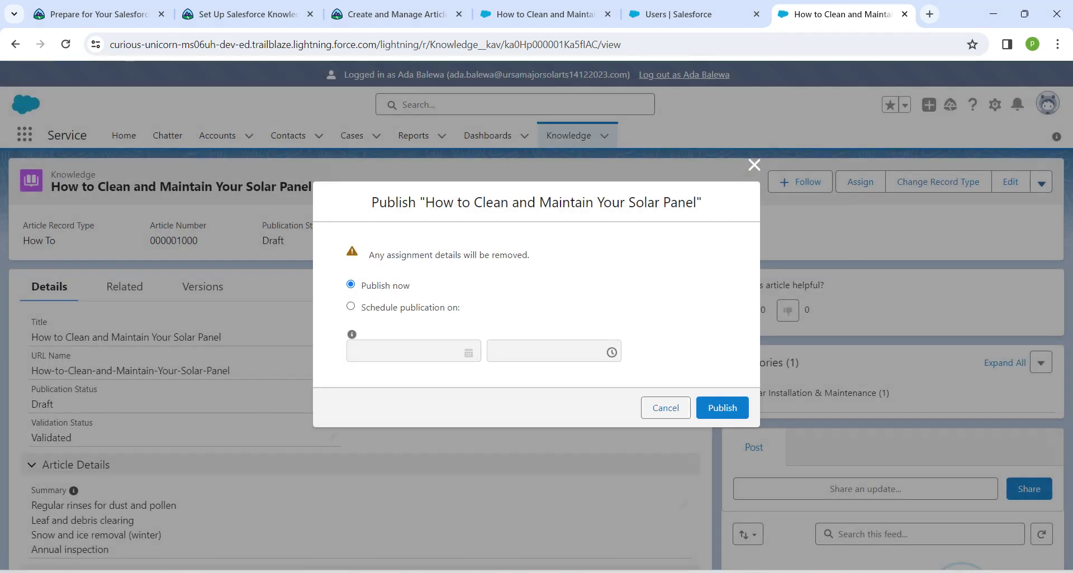
{"action": "left_click", "coordinate": [722, 408]}
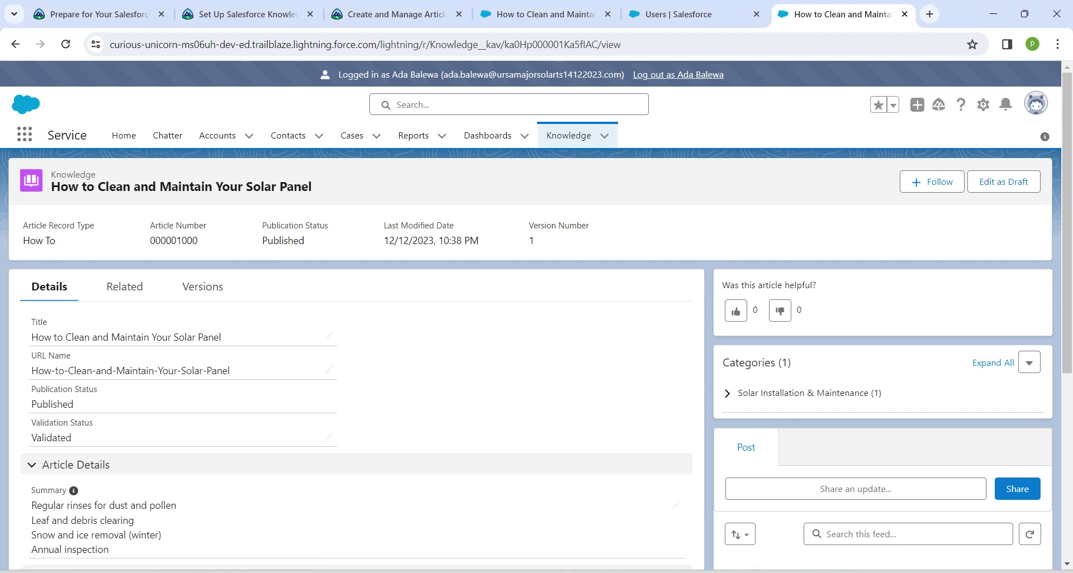
{"action": "left_click_drag", "start_coordinate": [725, 75], "coordinate": [633, 75]}
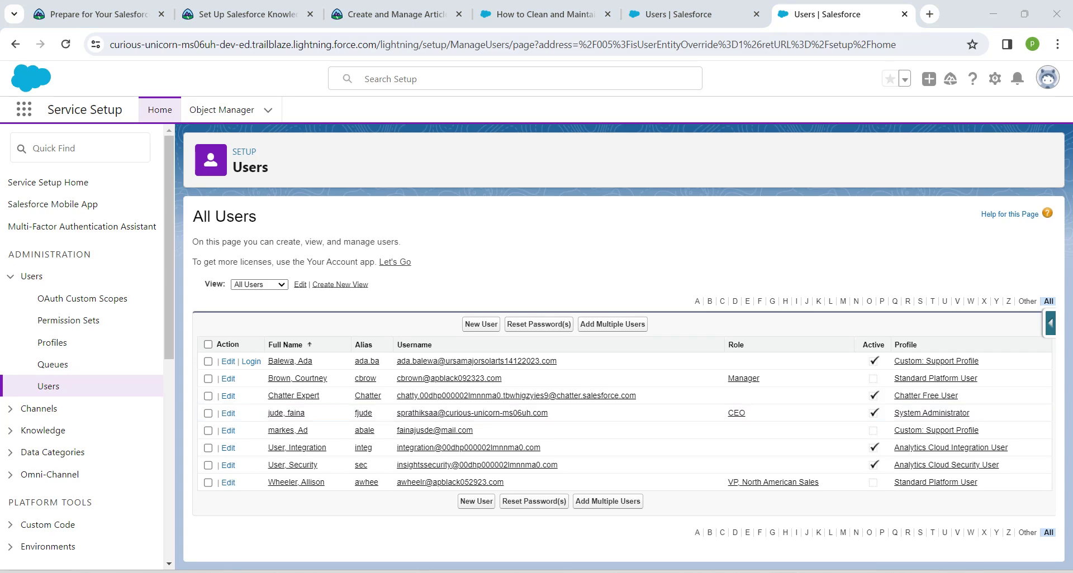
- Switch from Service Setup to the Service app and open its Knowledge page
{"action": "left_click", "coordinate": [545, 14]}
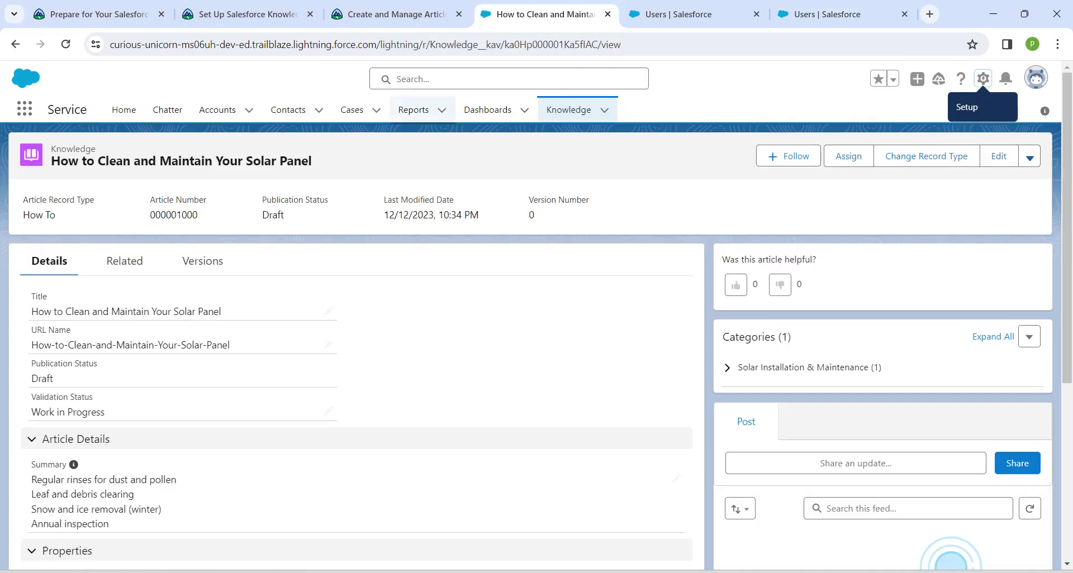
{"action": "left_click", "coordinate": [569, 109]}
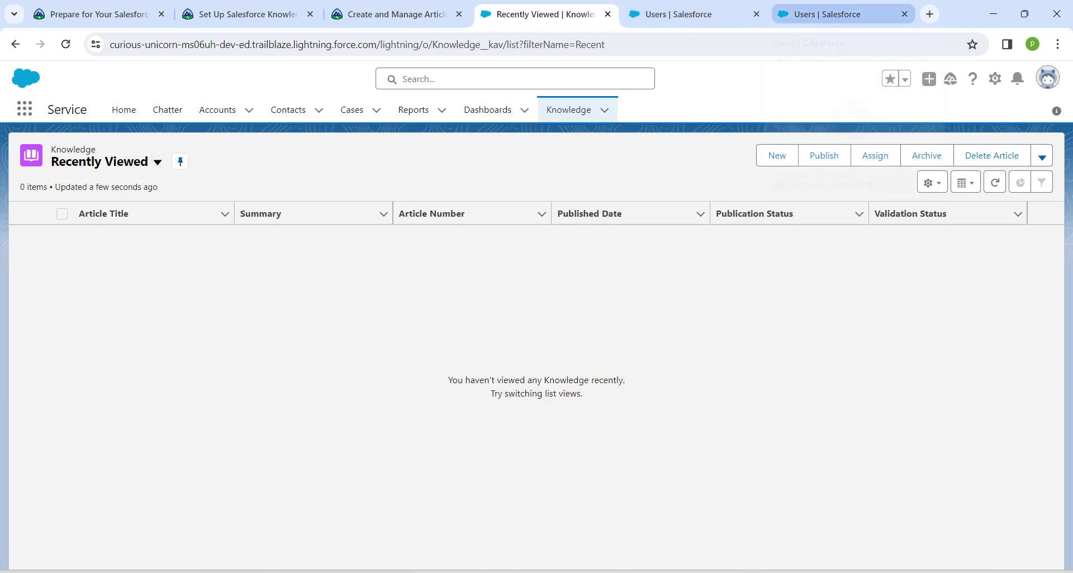
{"action": "left_click", "coordinate": [827, 14]}
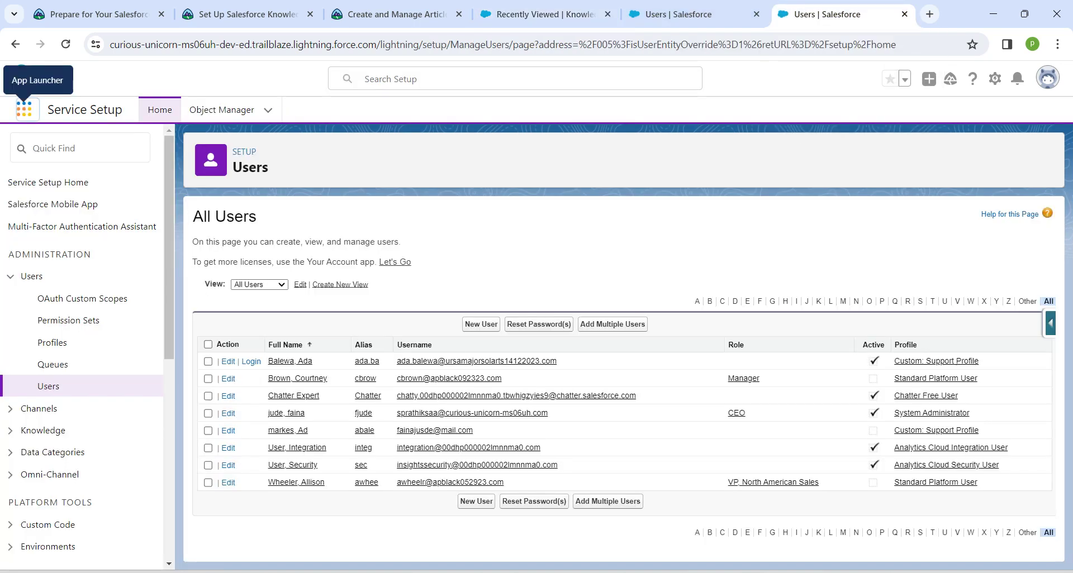
{"action": "left_click", "coordinate": [23, 108]}
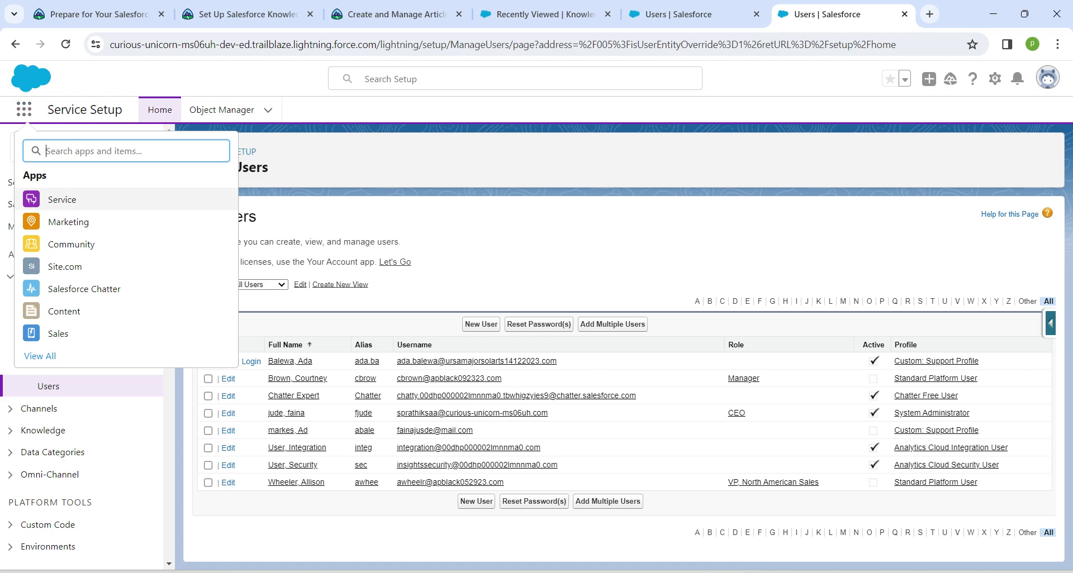
{"action": "left_click", "coordinate": [62, 200]}
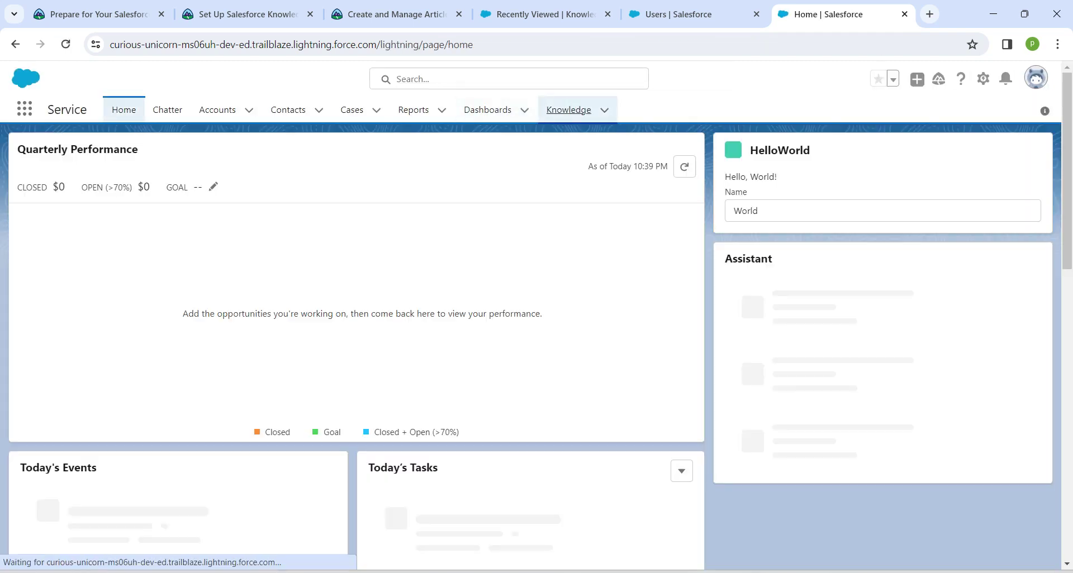
{"action": "left_click", "coordinate": [569, 109]}
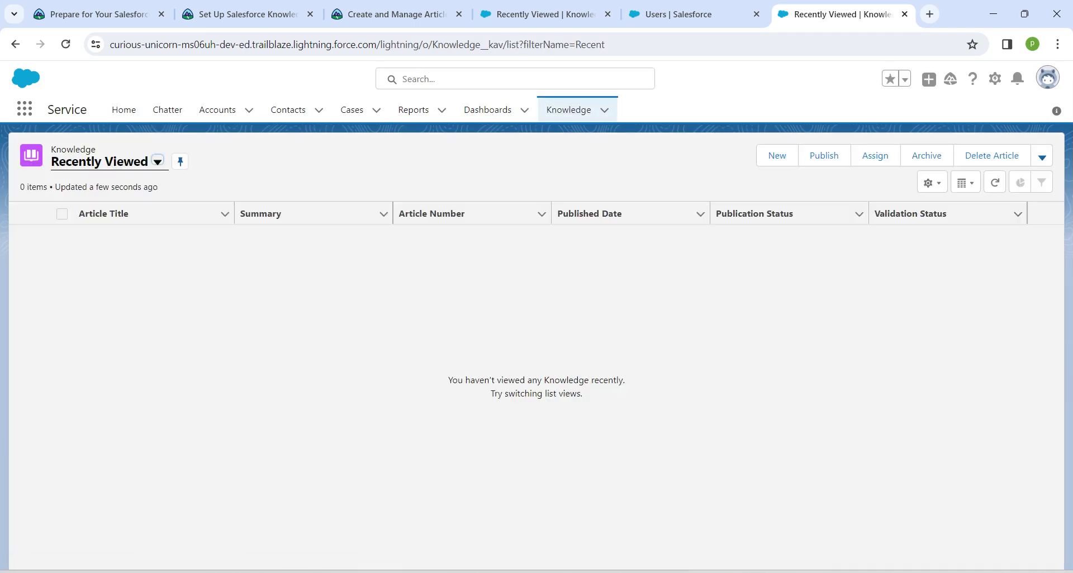
- Show the Published Articles list view and open "How to Clean and Maintain Your Solar Panel"
{"action": "left_click", "coordinate": [158, 162]}
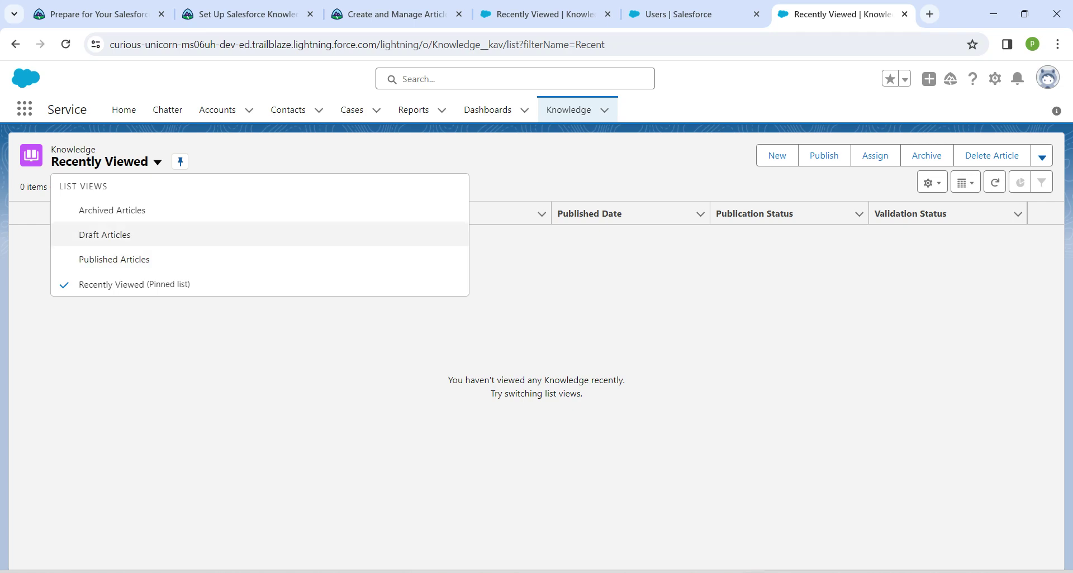
{"action": "left_click", "coordinate": [114, 259]}
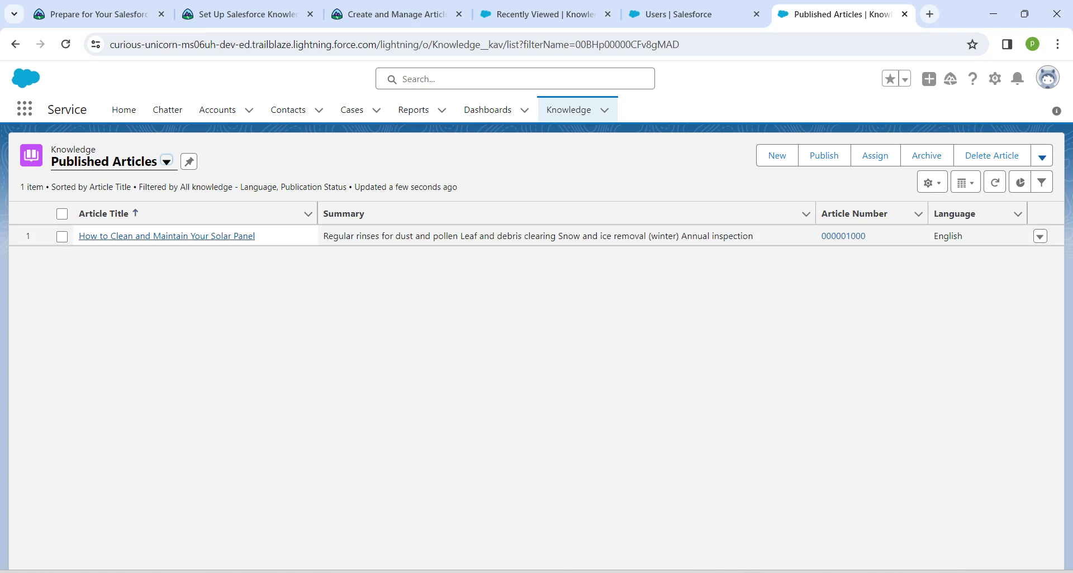
{"action": "left_click", "coordinate": [168, 236]}
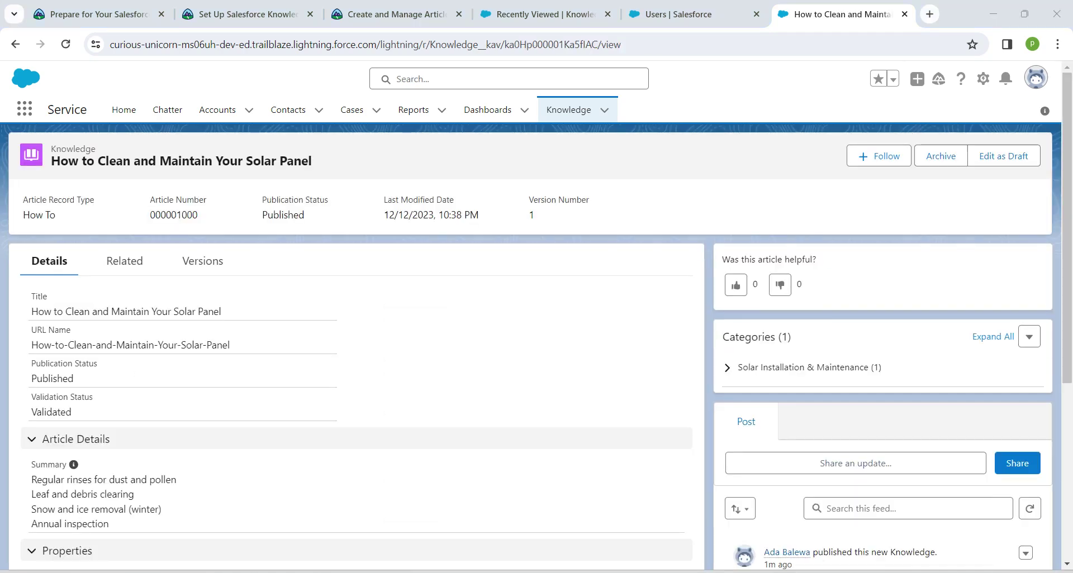
- View the published article's versions and start editing the article as a draft
{"action": "left_click", "coordinate": [202, 261]}
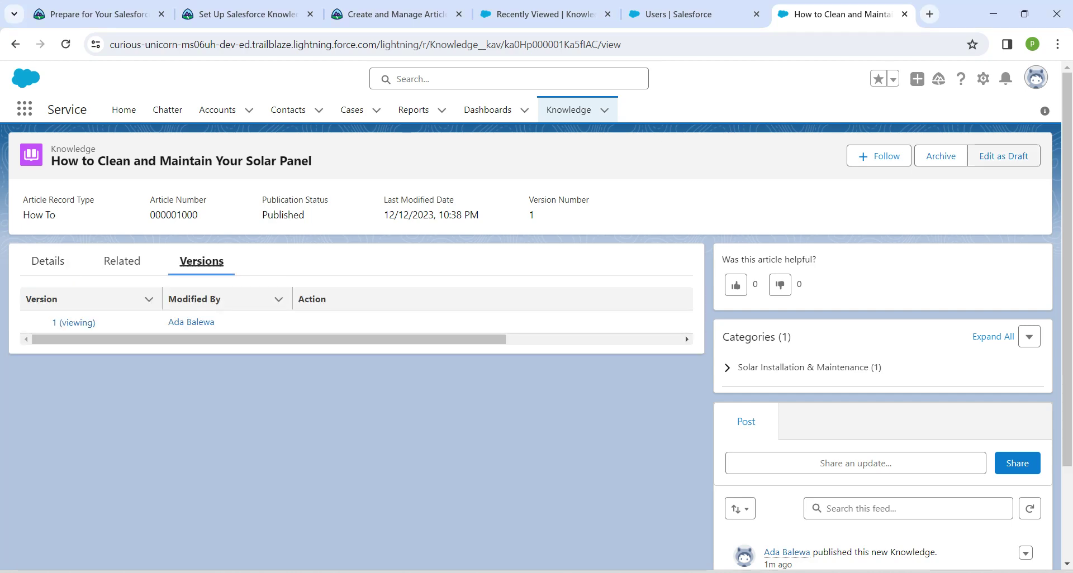
{"action": "left_click", "coordinate": [1003, 156]}
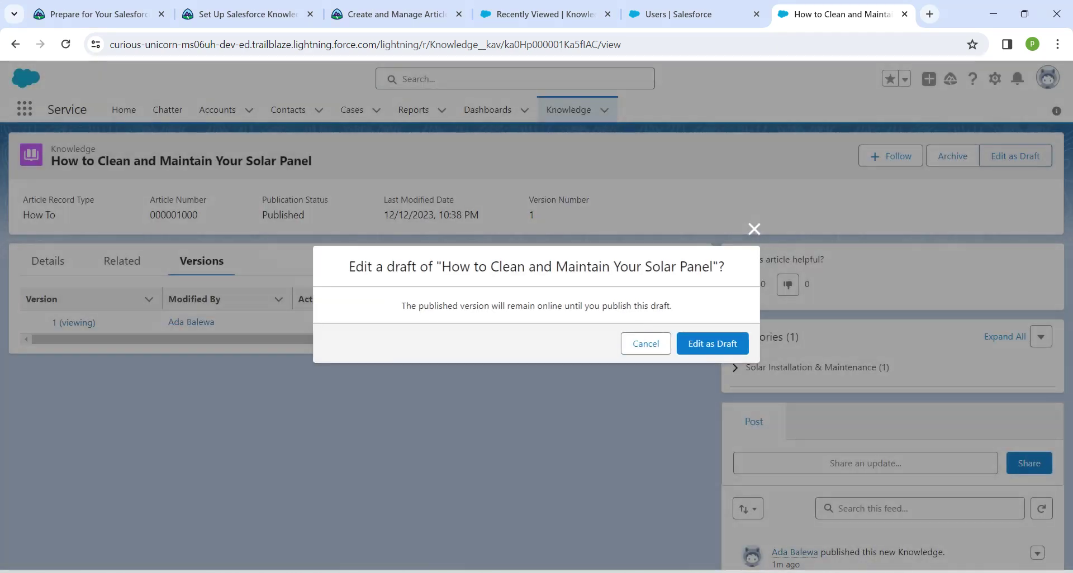
{"action": "left_click", "coordinate": [712, 344]}
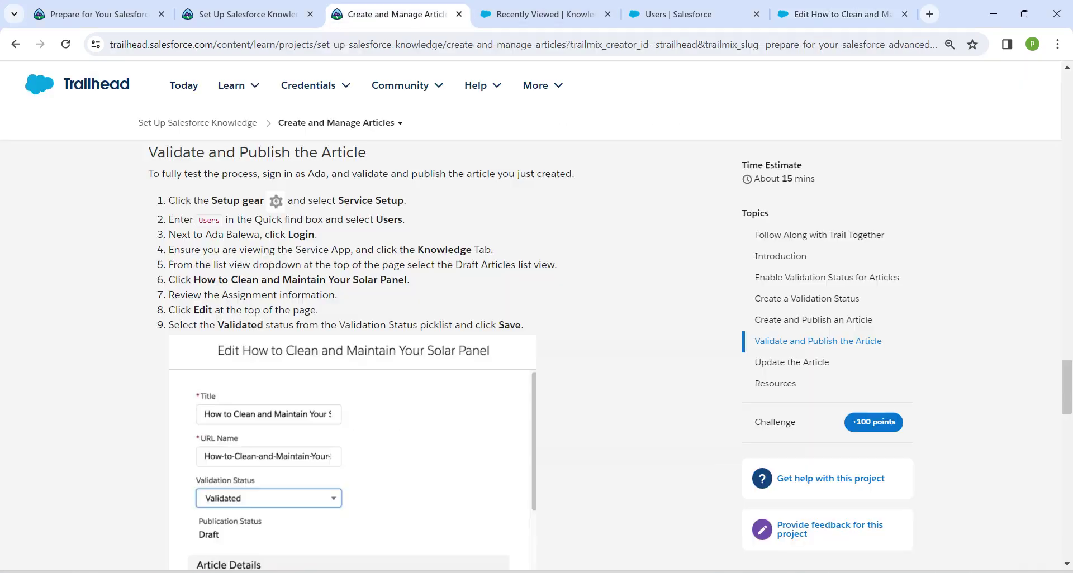
- Switch to Trailhead and copy the note about never repairing solar components from step 6 of Update the Article
{"action": "left_click", "coordinate": [394, 14]}
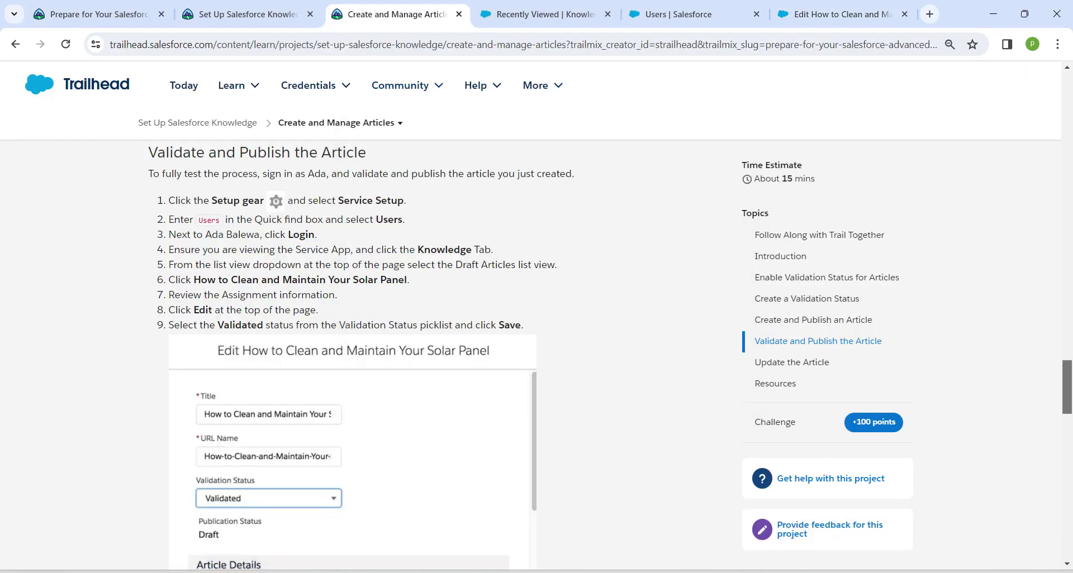
{"action": "scroll", "coordinate": [436, 358], "scroll_direction": "down", "scroll_amount": 7}
{"action": "scroll", "coordinate": [436, 357], "scroll_direction": "down", "scroll_amount": 10}
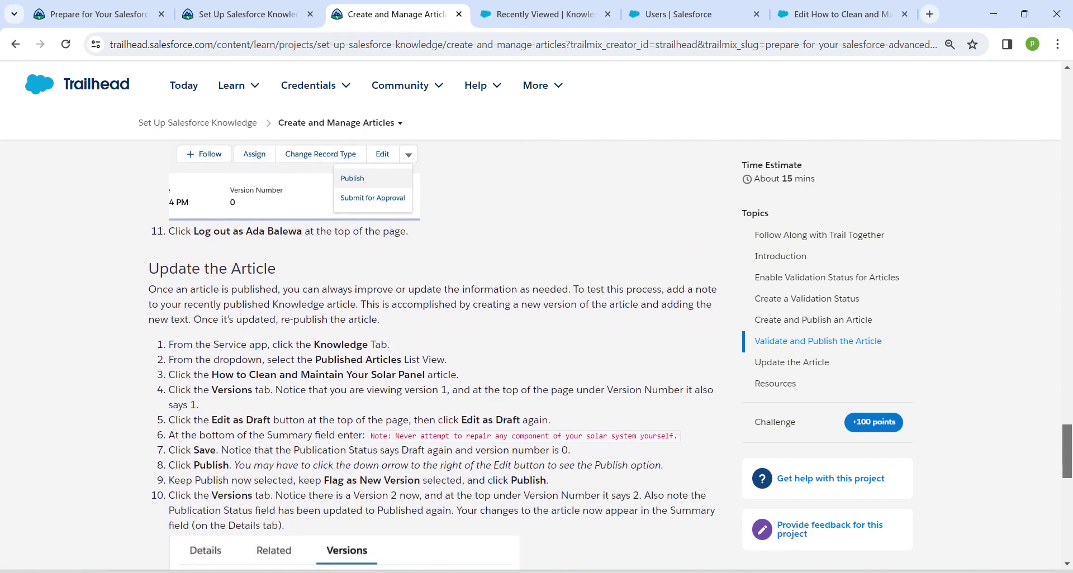
{"action": "scroll", "coordinate": [436, 358], "scroll_direction": "up", "scroll_amount": 5}
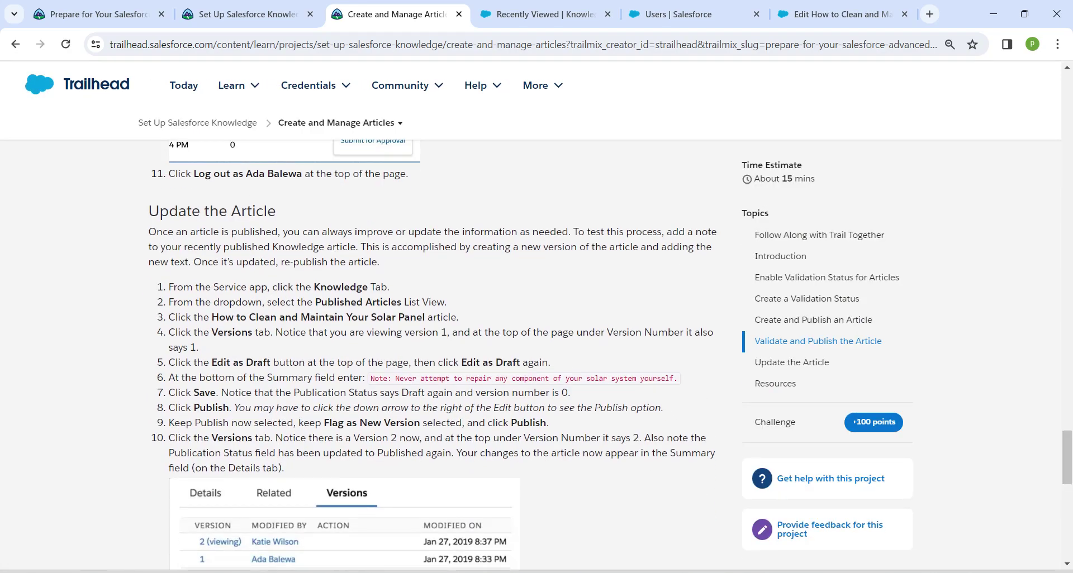
{"action": "left_click_drag", "start_coordinate": [370, 378], "coordinate": [666, 378]}
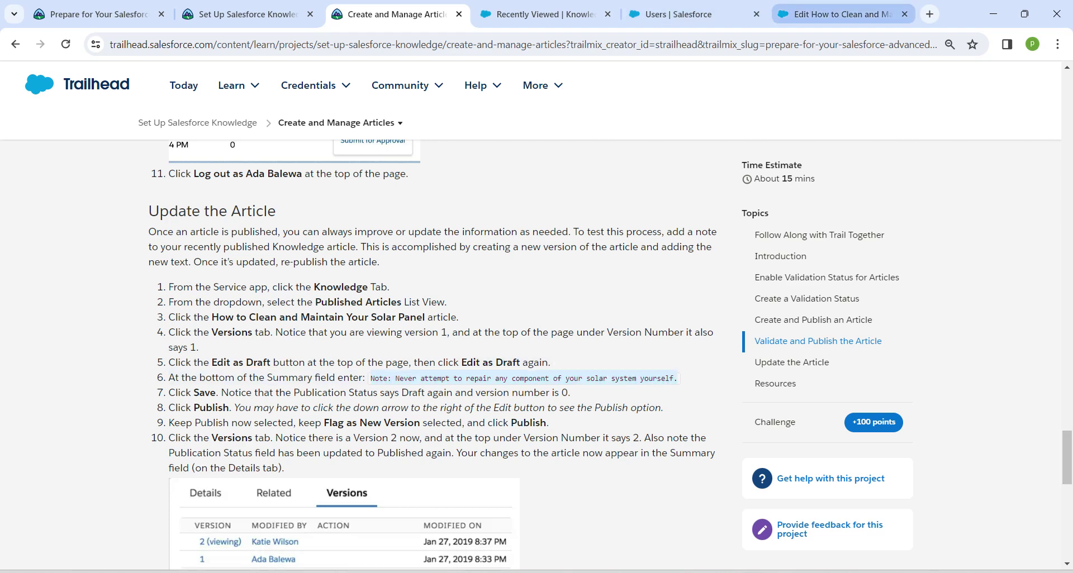
- In the Salesforce article draft, replace the Summary with "Note: Never attempt to repair any component of your solar system yourself." and save
{"action": "left_click", "coordinate": [838, 14]}
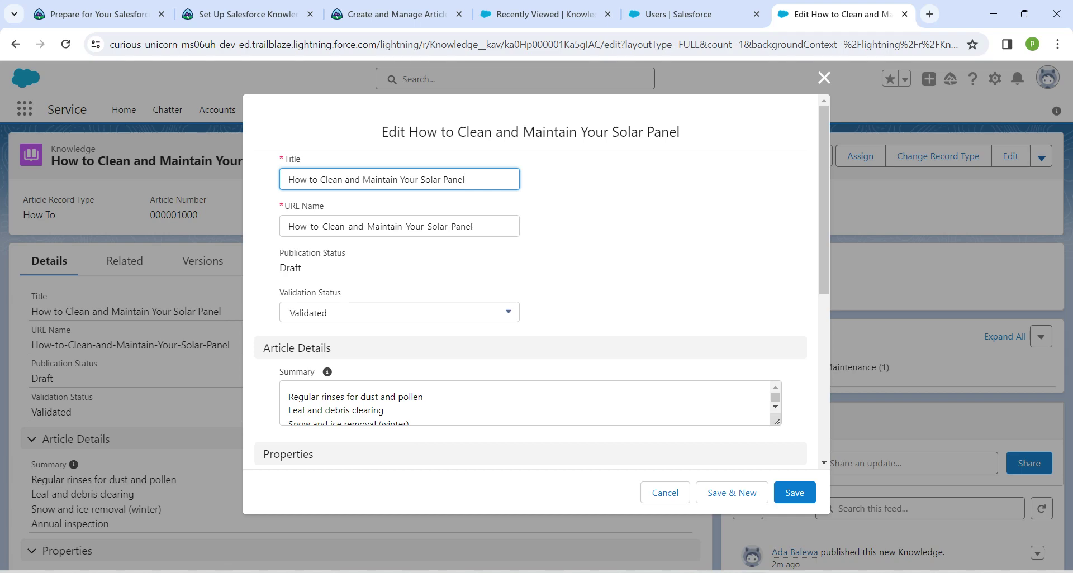
{"action": "left_click", "coordinate": [384, 410]}
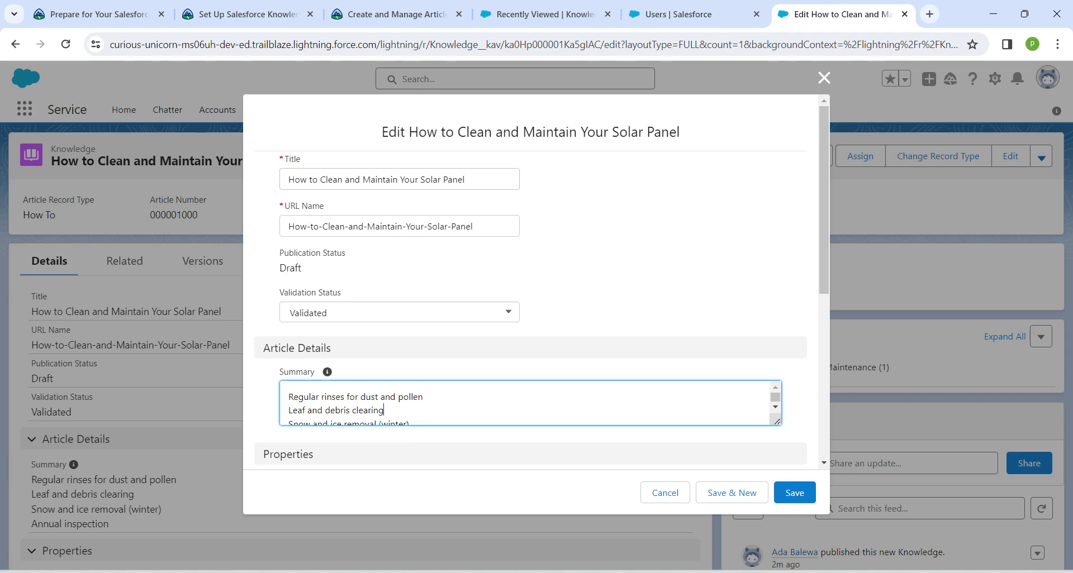
{"action": "key", "text": "ctrl+a"}
{"action": "type", "text": "Note: Never attempt to repair any component of your solar system yourself"}
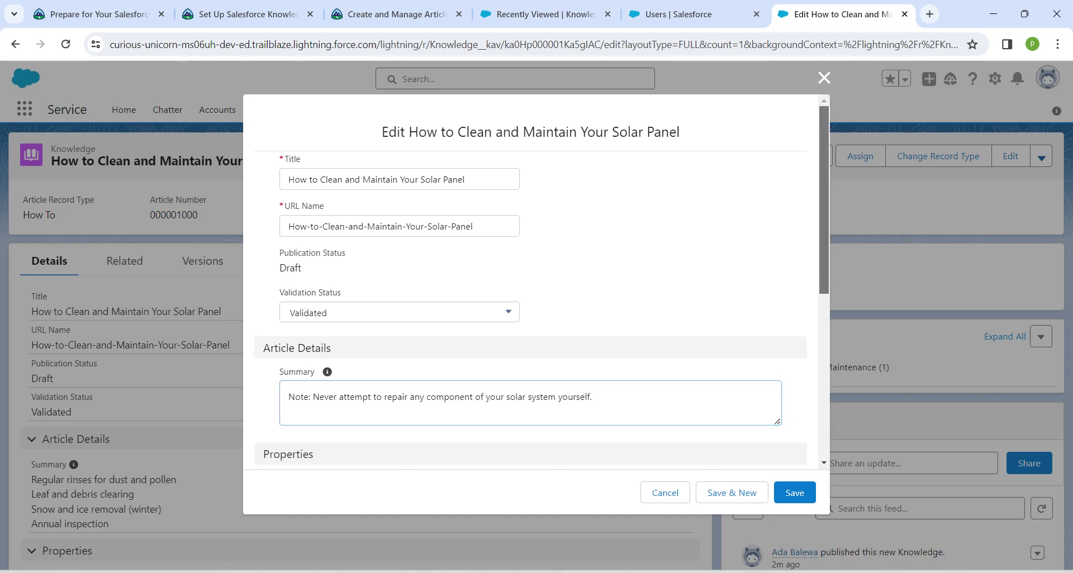
{"action": "scroll", "coordinate": [531, 279], "scroll_direction": "down", "scroll_amount": 6}
{"action": "scroll", "coordinate": [531, 280], "scroll_direction": "down", "scroll_amount": 1}
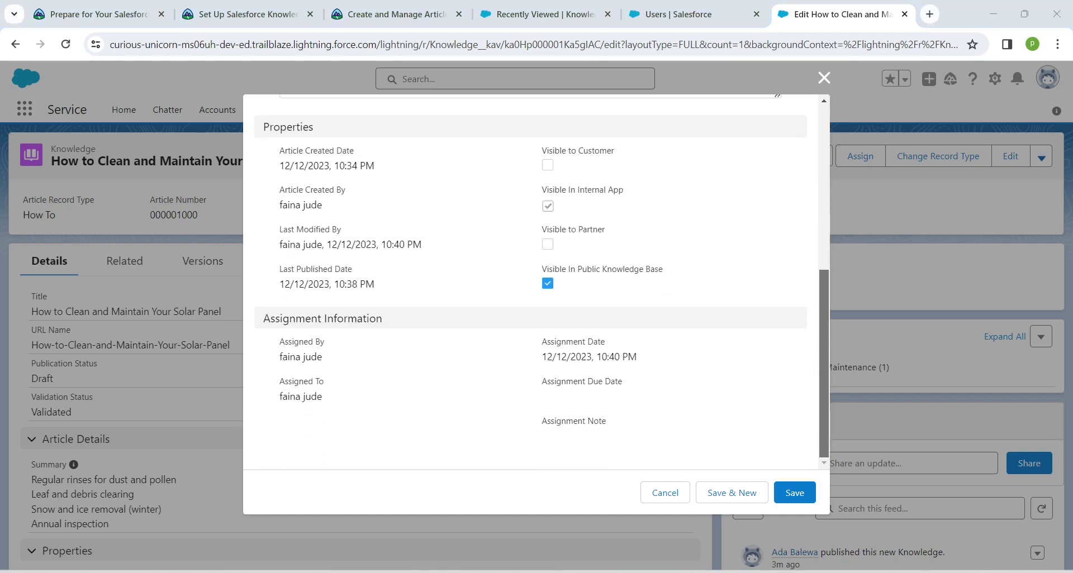
{"action": "left_click", "coordinate": [795, 493]}
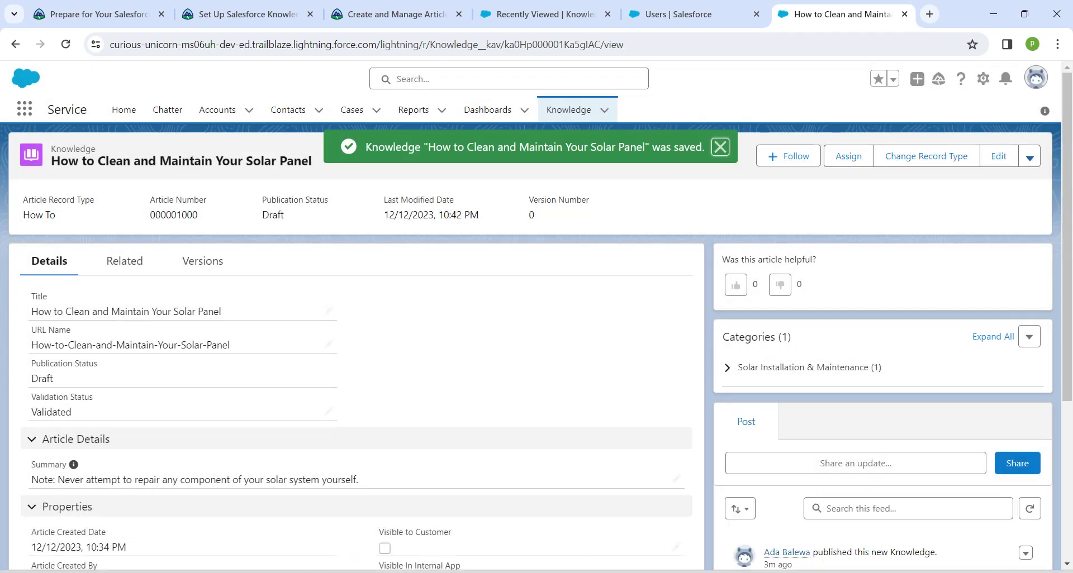
- Publish the article draft immediately, keeping it flagged as a new version
{"action": "left_click", "coordinate": [1030, 157]}
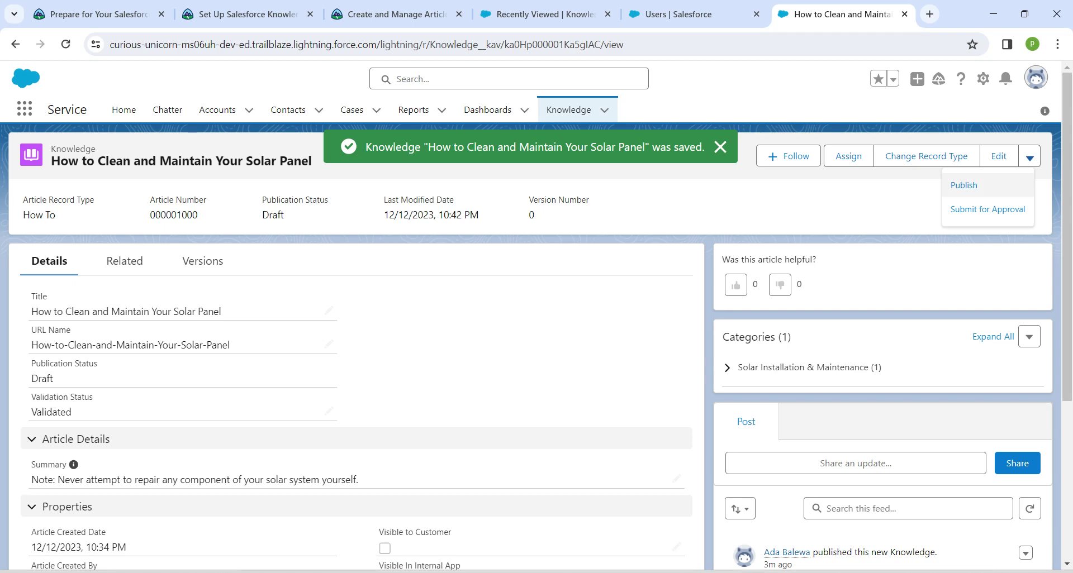
{"action": "left_click", "coordinate": [966, 186]}
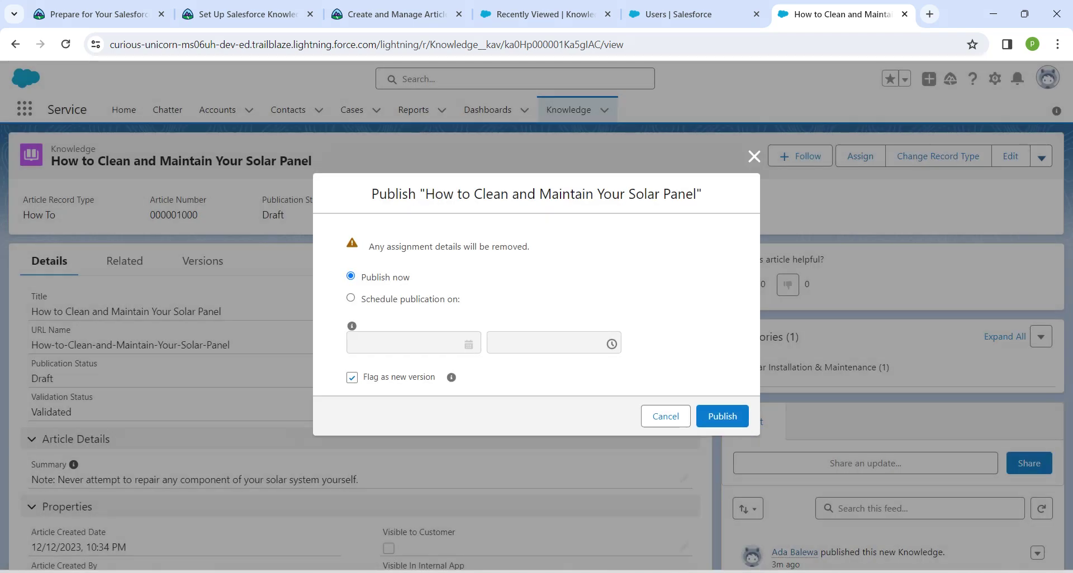
{"action": "left_click", "coordinate": [722, 416]}
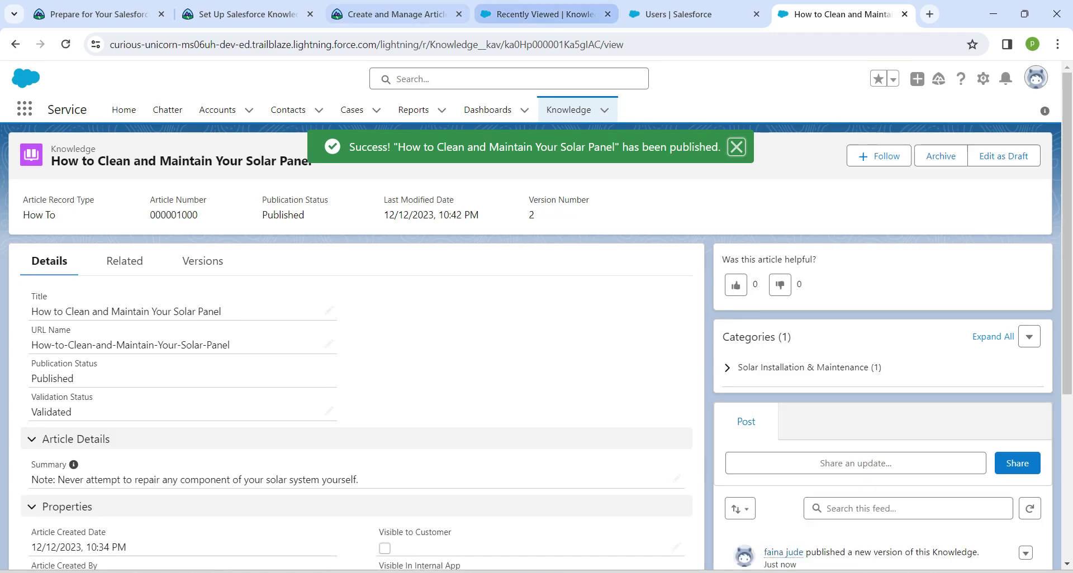
- Switch to Trailhead's Create and Manage Articles page and verify the step to earn 100 points
{"action": "left_click", "coordinate": [397, 14]}
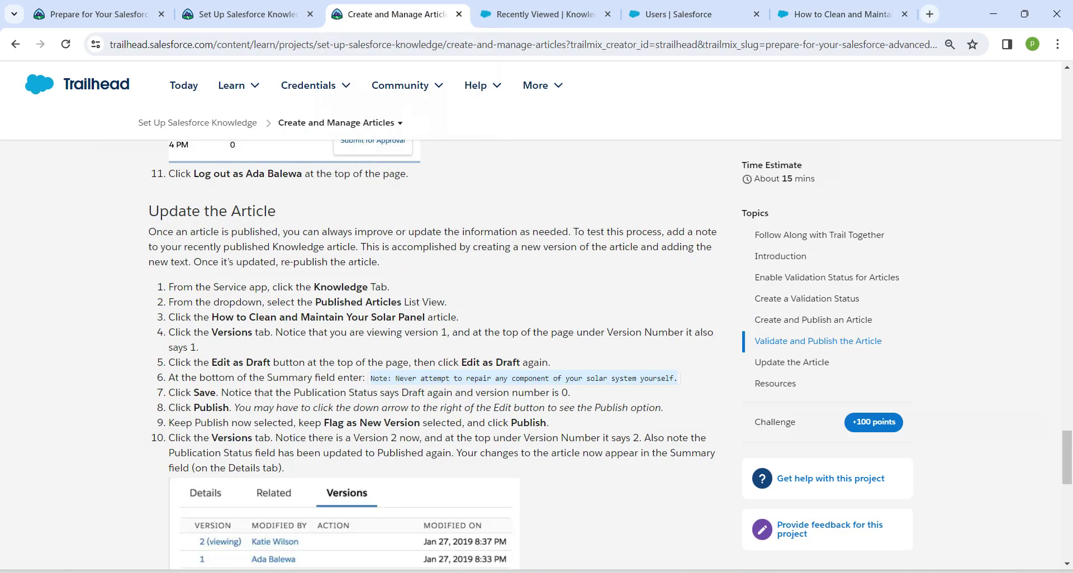
{"action": "scroll", "coordinate": [536, 355], "scroll_direction": "down", "scroll_amount": 9}
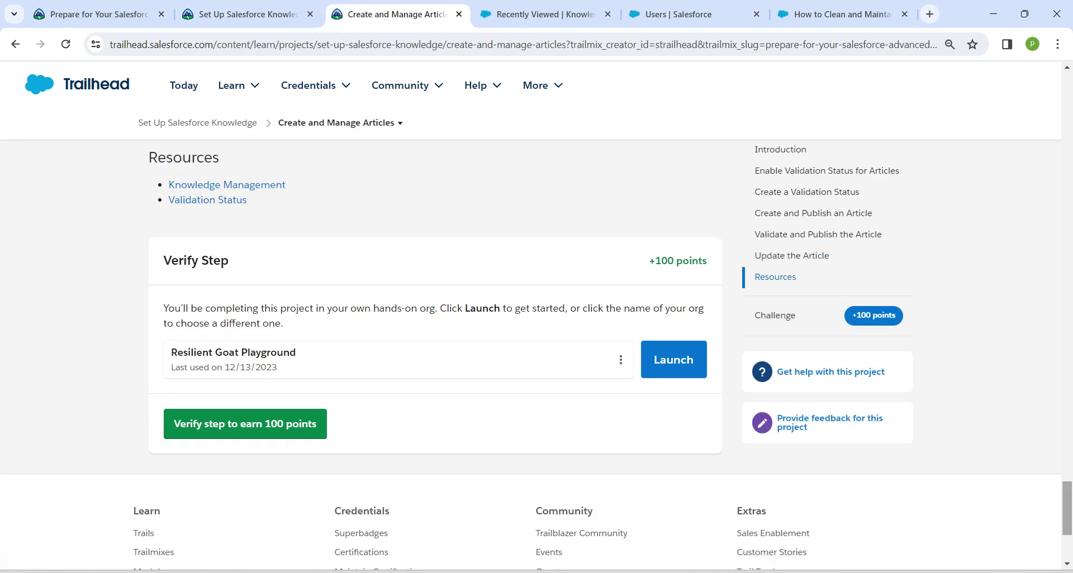
{"action": "left_click", "coordinate": [246, 424]}
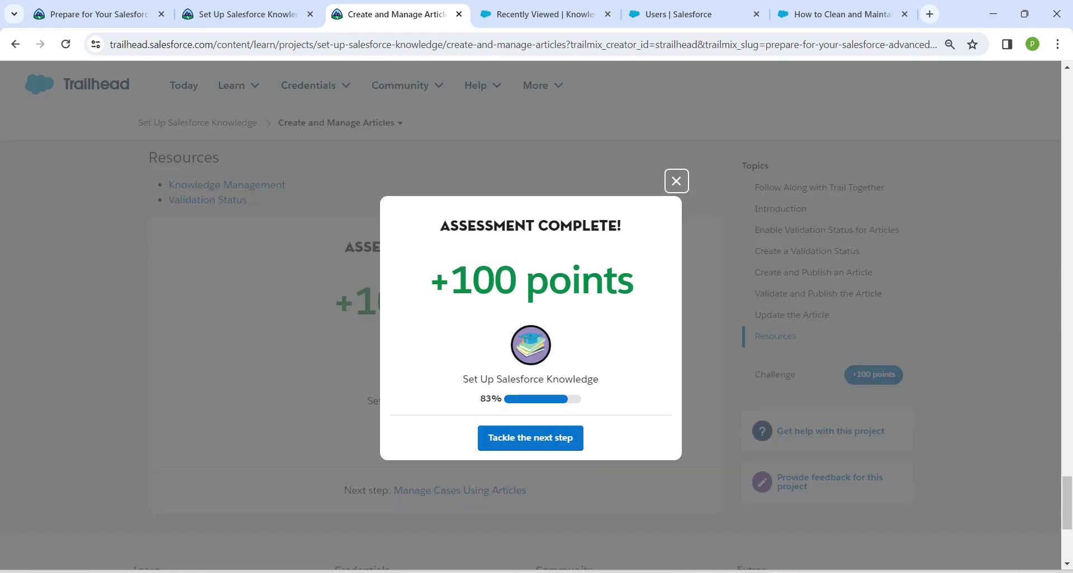
- Reload the Set Up Salesforce Knowledge project overview and check its updated progress
{"action": "left_click", "coordinate": [246, 14]}
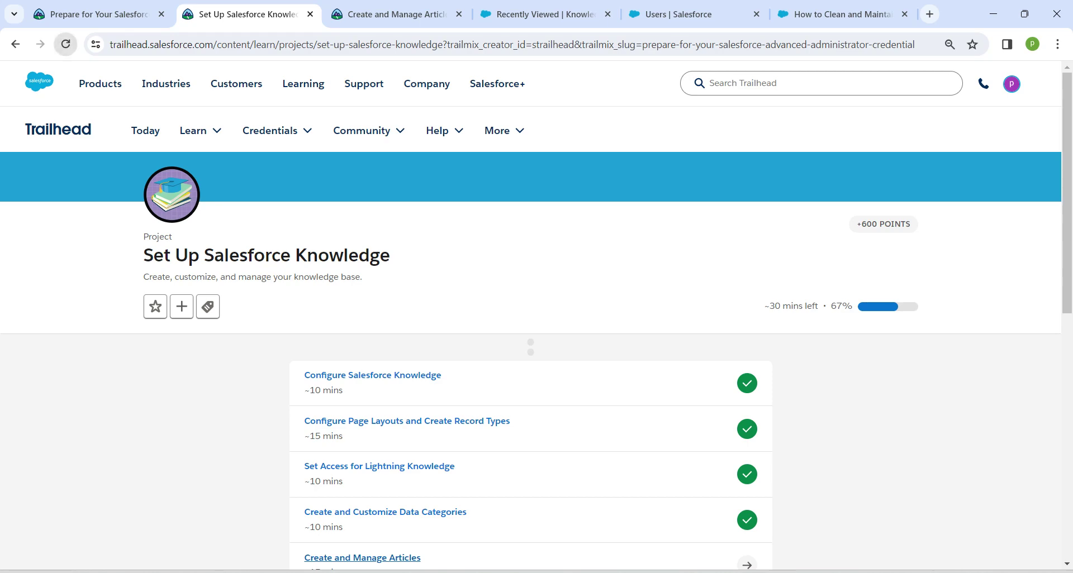
{"action": "left_click", "coordinate": [66, 43]}
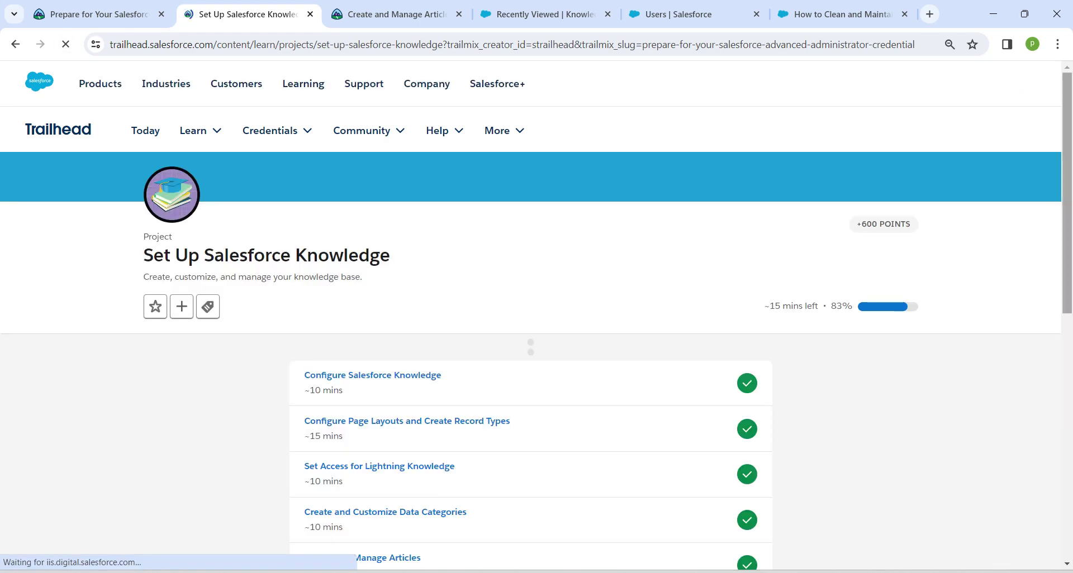
{"action": "mouse_move", "coordinate": [1067, 192]}
{"action": "left_mouse_down"}
{"action": "mouse_move", "coordinate": [1066, 327]}
{"action": "mouse_move", "coordinate": [1066, 197]}
{"action": "left_mouse_up"}
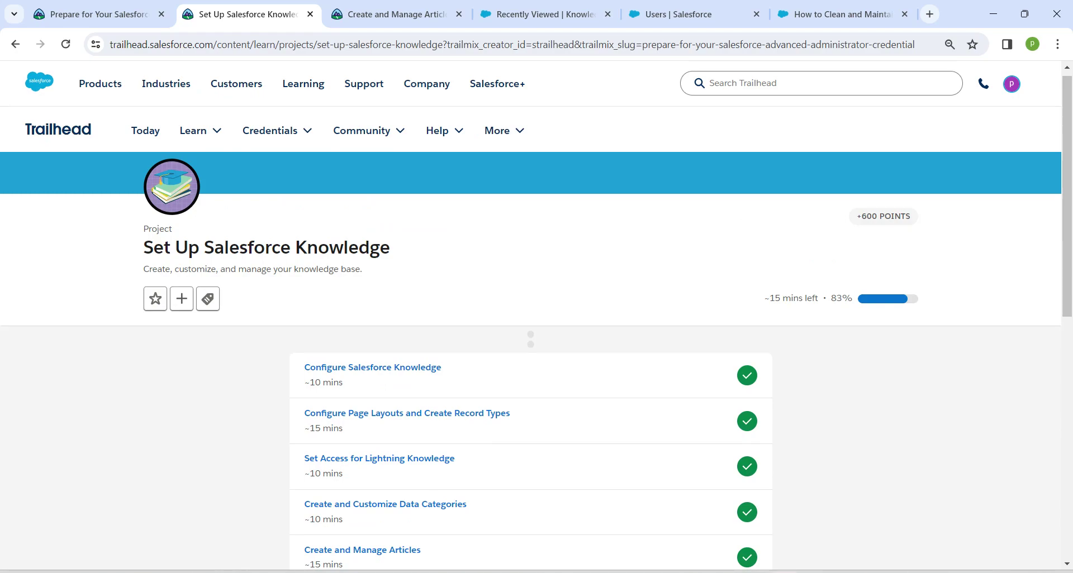